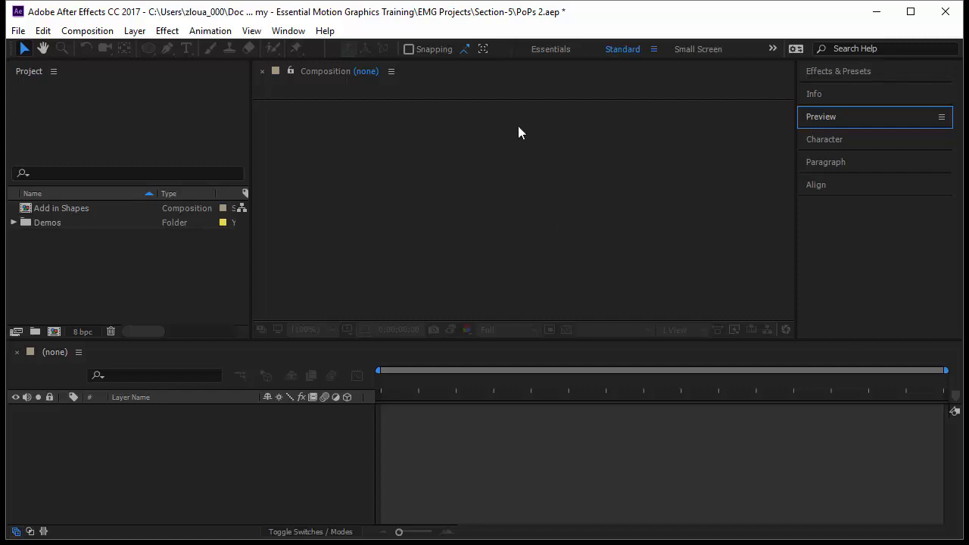
Create a new composition named PoP Circle Stroke.
click(54, 332)
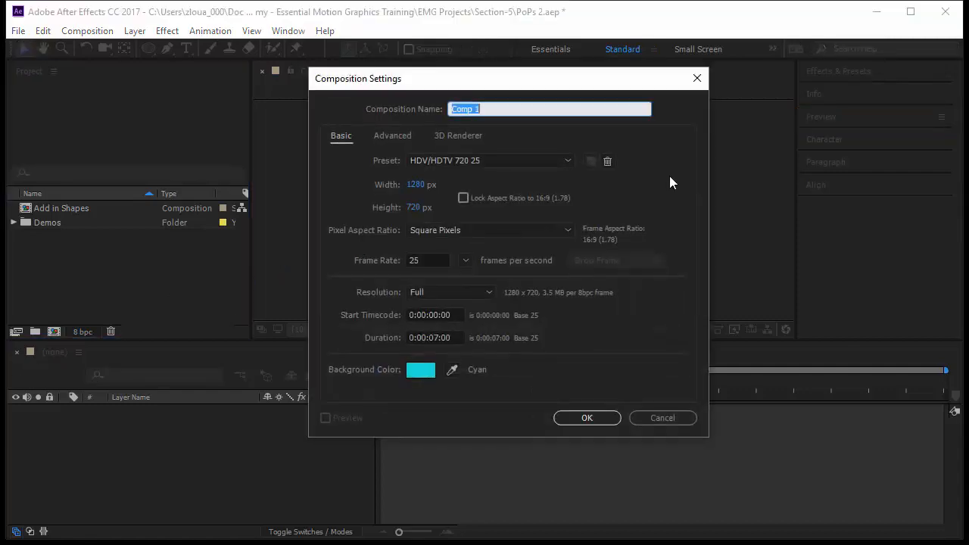
text(PoP Circle Stroke)
click(599, 421)
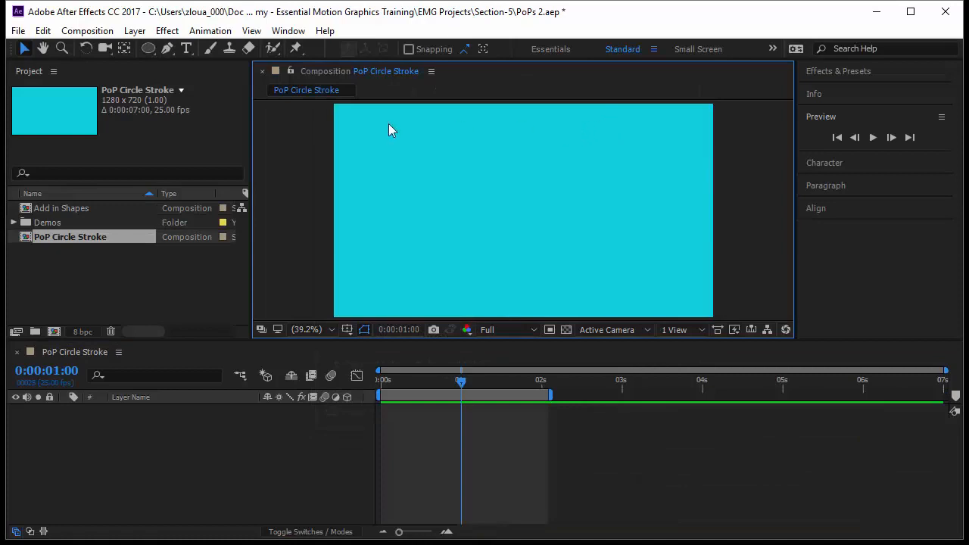
Draw a stroked circle about 271 px wide near the canvas centre with the Ellipse tool and set its ellipse transform position to 0, 0.
click(149, 47)
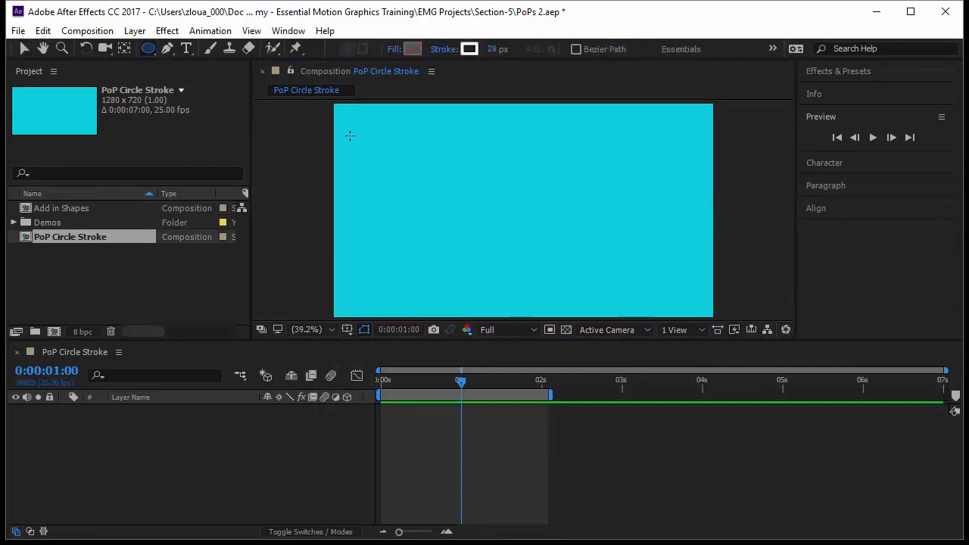
mouse_move(480, 180)
mouse_down()
mouse_move(568, 266)
mouse_move(560, 242)
mouse_up()
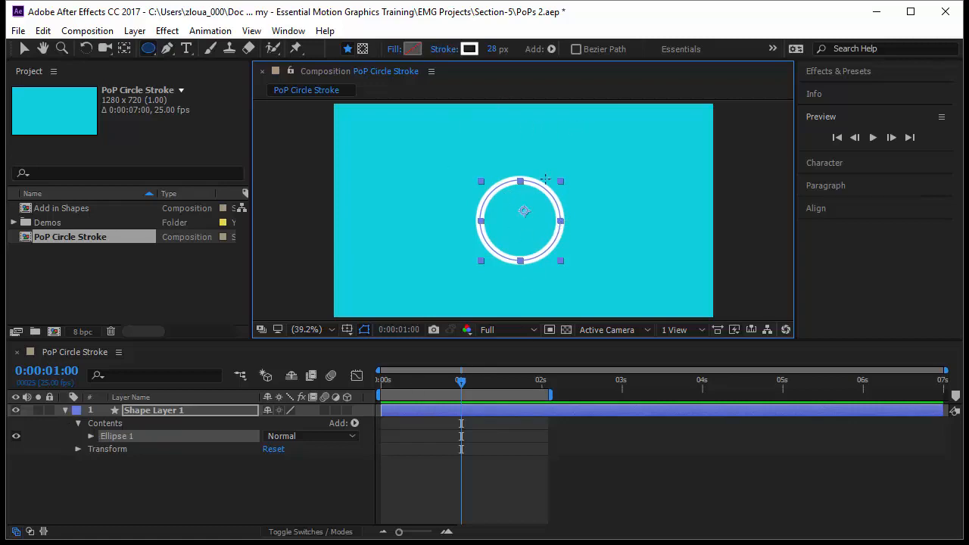
click(91, 436)
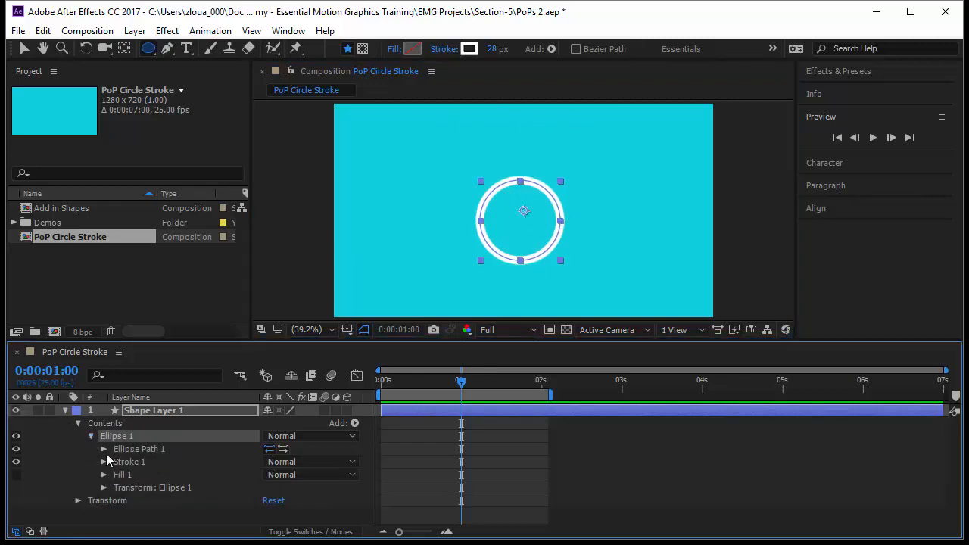
click(105, 487)
click(270, 454)
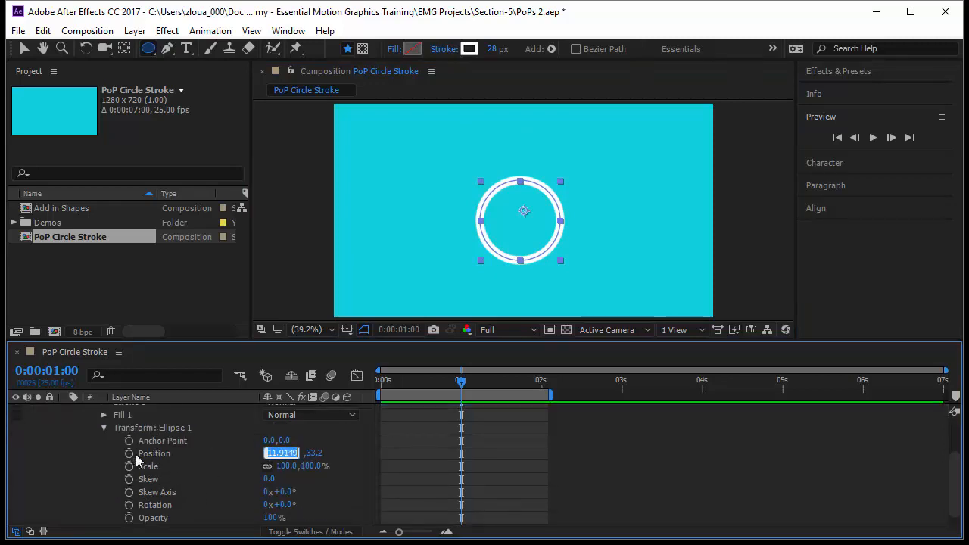
text(0)
key(Tab)
text(0)
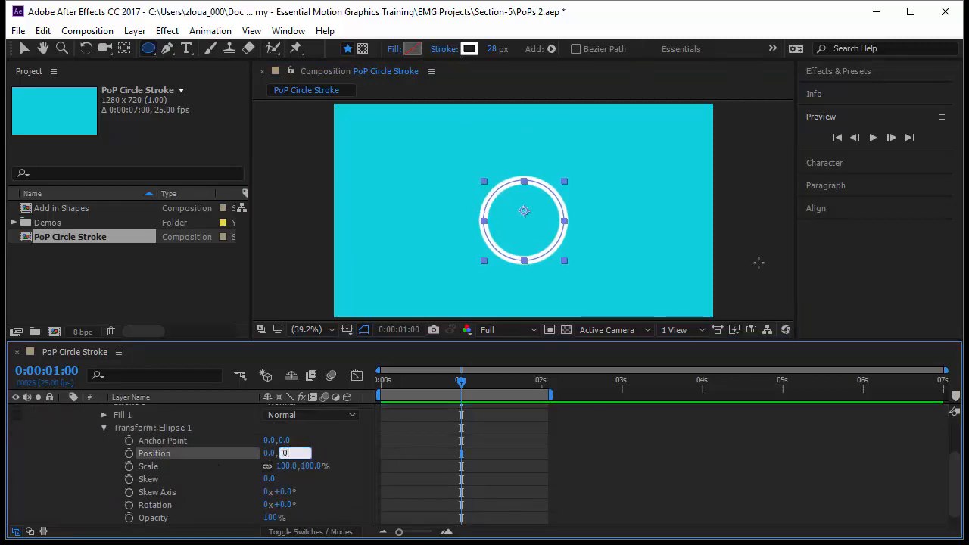
key(Return)
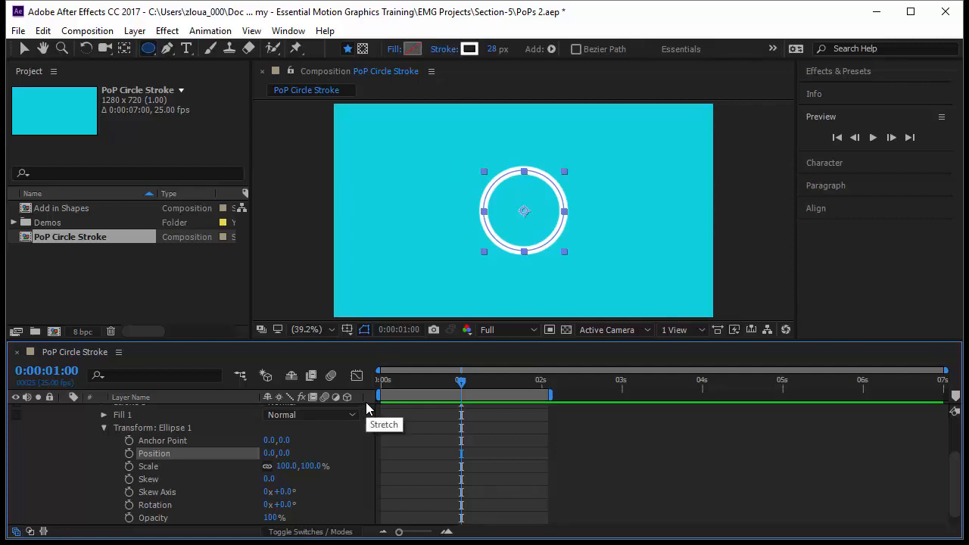
Return the playhead to the start of the timeline and set the ellipse path size to 250 by 250.
scroll(290, 458, up, 3)
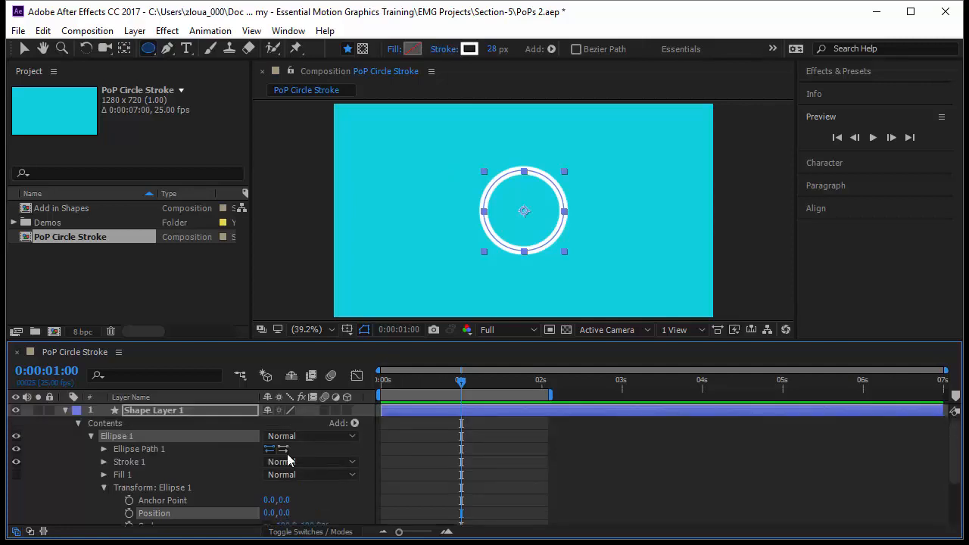
click(103, 488)
drag(461, 382, 376, 394)
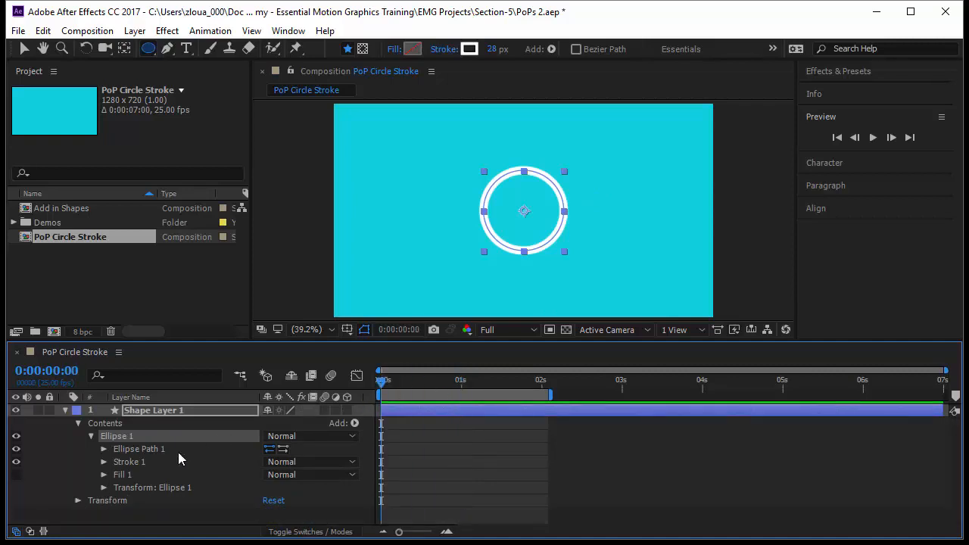
click(103, 449)
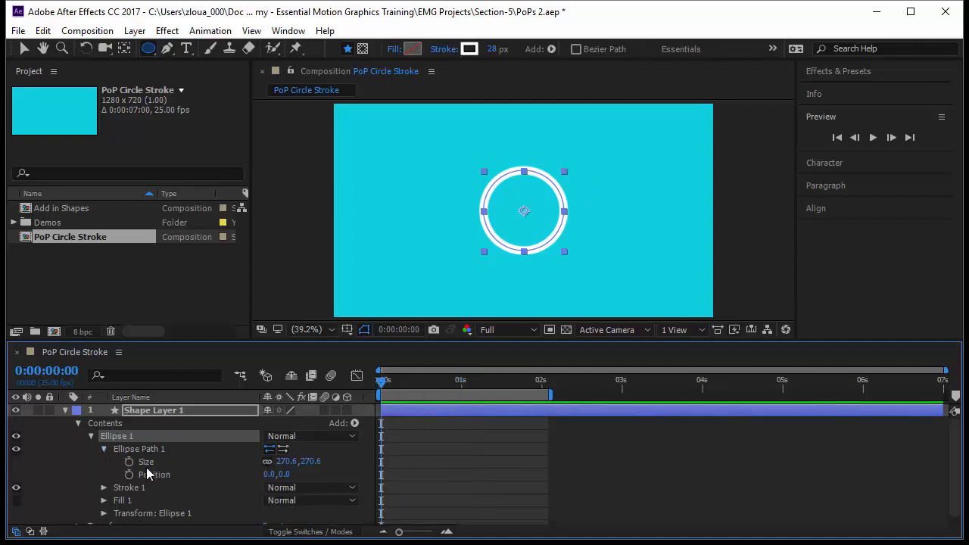
click(293, 462)
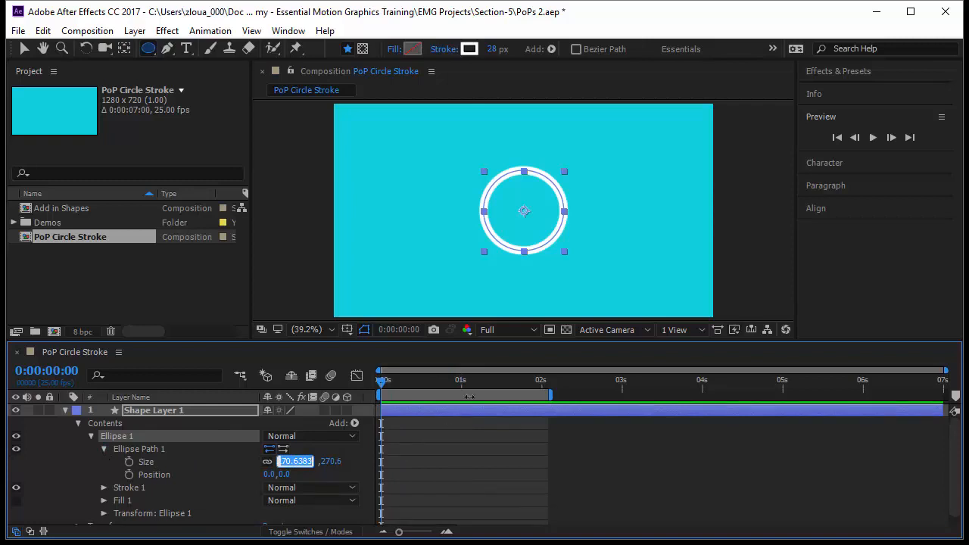
text(250)
key(Return)
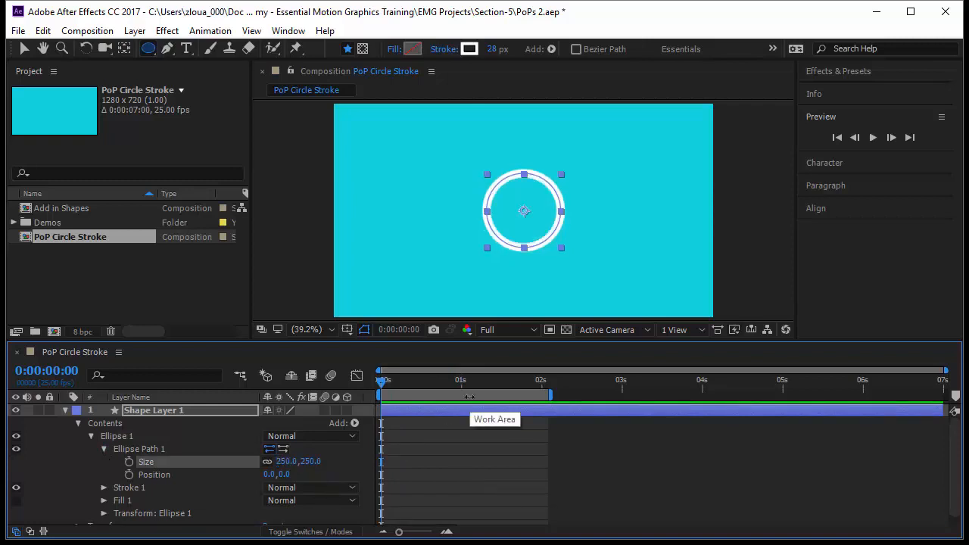
Keyframe the ellipse path size at 250 at 1 second and 0 at 0 seconds, and preview the growth.
drag(381, 380, 461, 406)
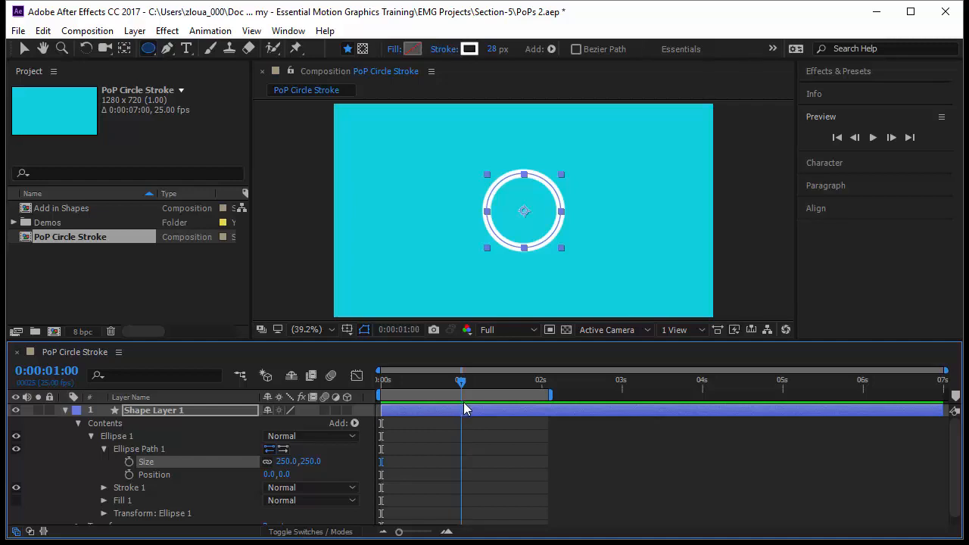
click(129, 462)
drag(463, 388, 374, 399)
click(318, 462)
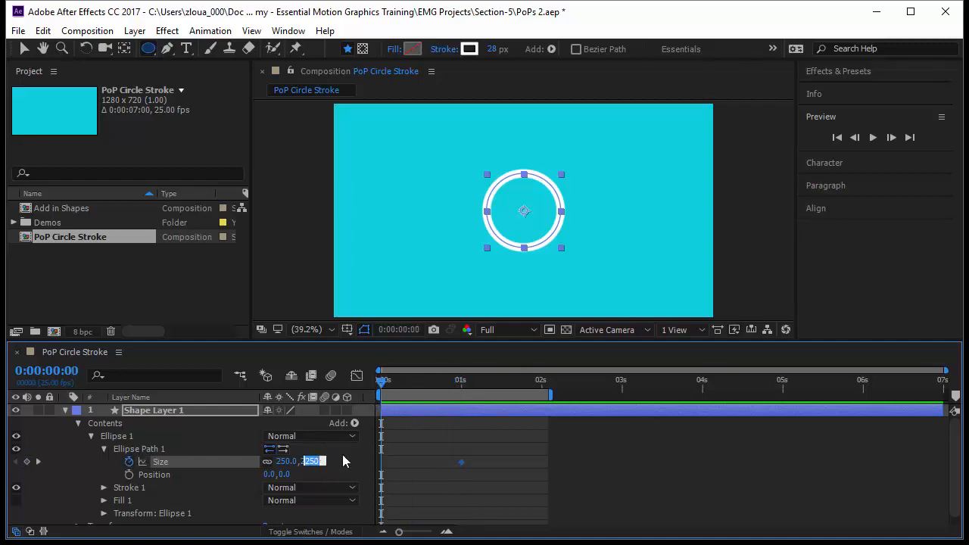
text(0)
key(Return)
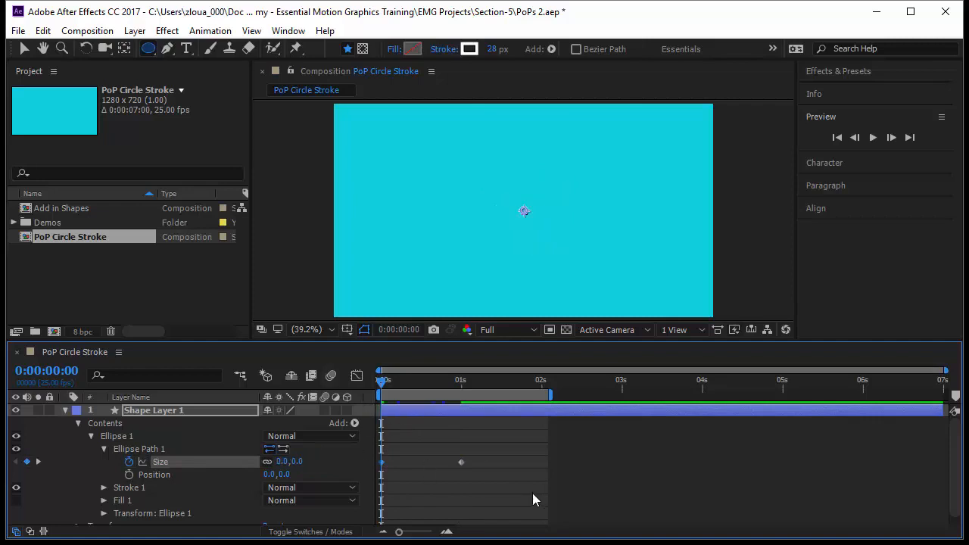
key(space)
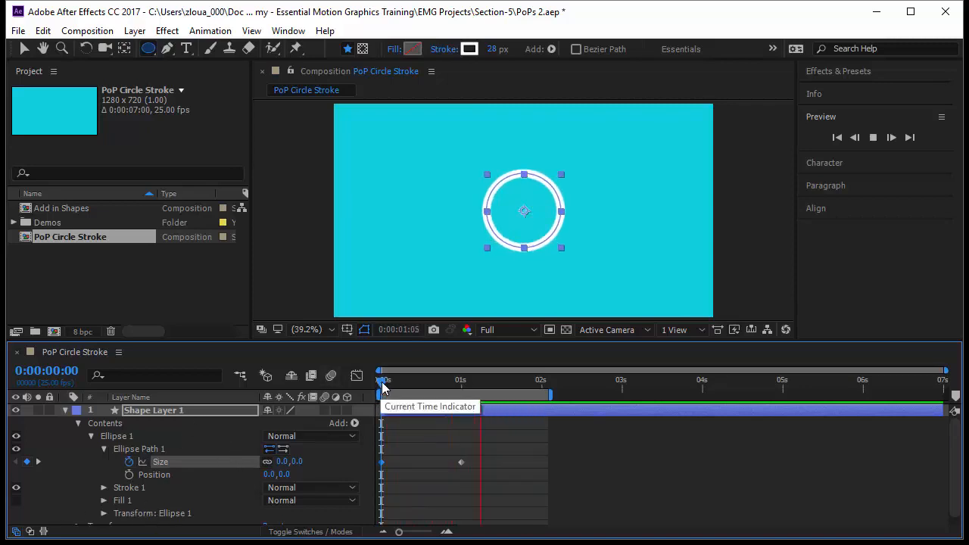
key(space)
Try enlarging the ellipse's transform scale to 201% at frame 23, and undo the change.
drag(383, 381, 455, 405)
scroll(149, 494, down, 1)
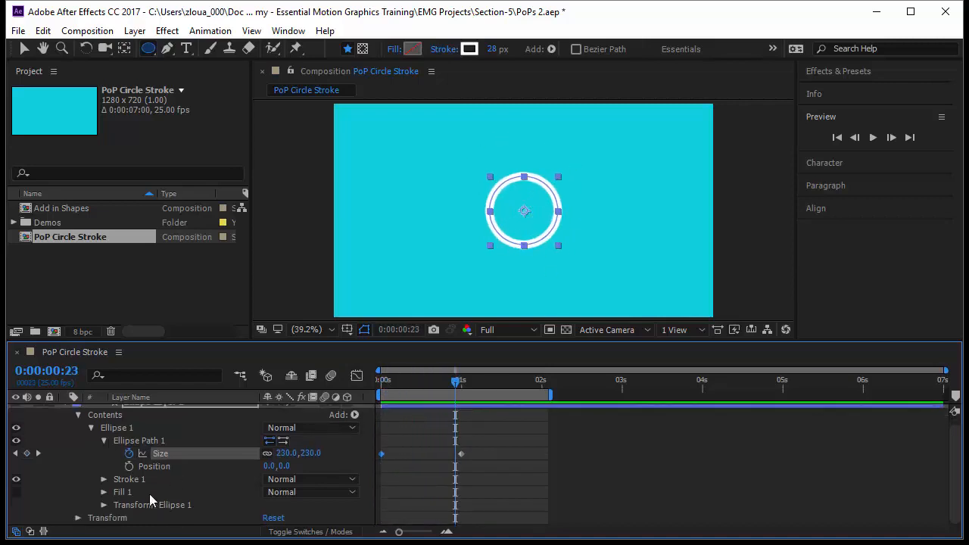
click(104, 504)
scroll(114, 507, down, 3)
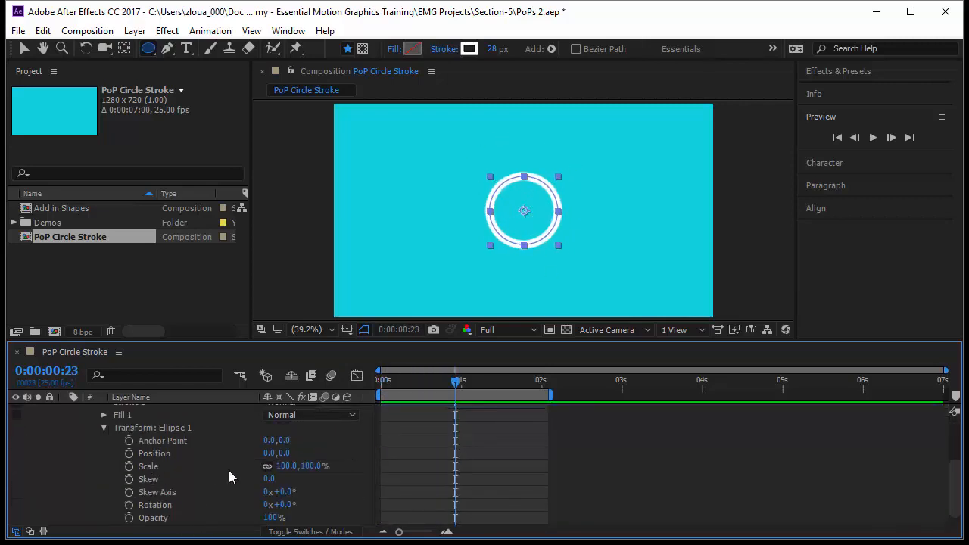
drag(326, 468, 378, 497)
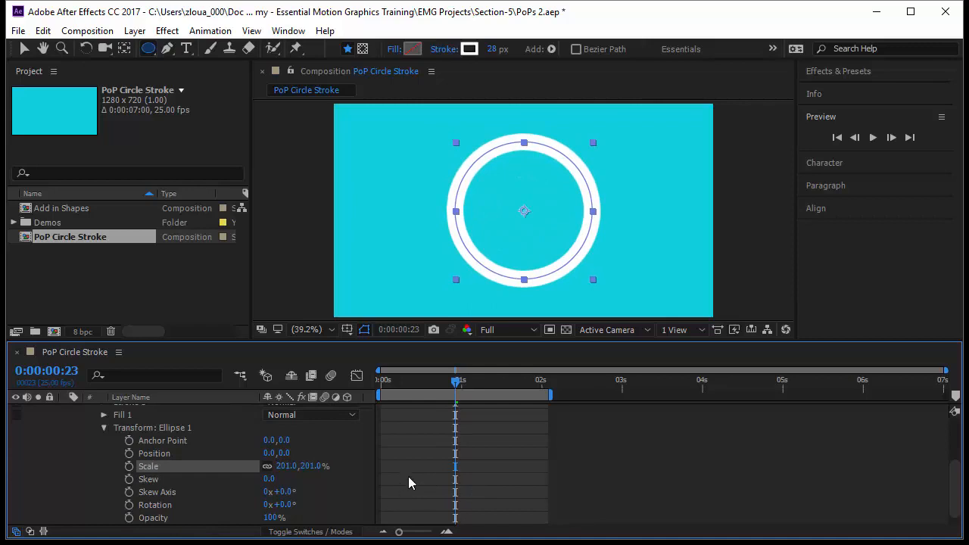
key(ctrl+z)
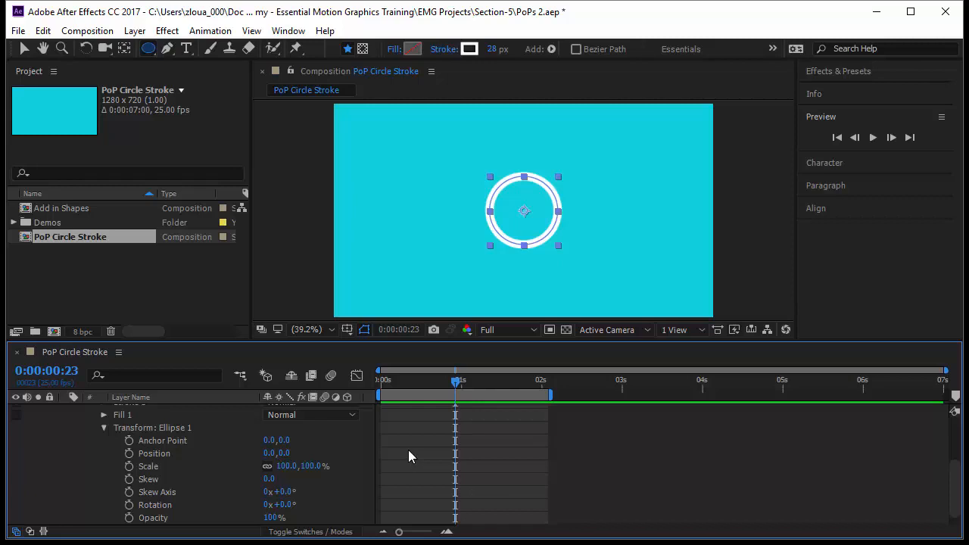
Play back the circle's size animation from the start of the timeline.
scroll(409, 451, up, 1)
drag(458, 383, 330, 412)
key(space)
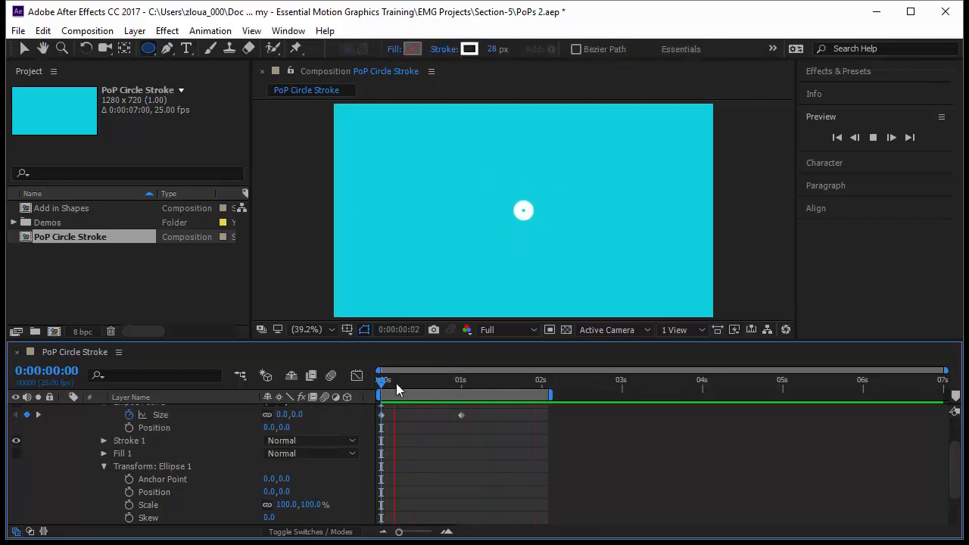
key(space)
Keyframe the circle's stroke width at 28 at 0 seconds and 65 at frame 12.
scroll(190, 455, down, 1)
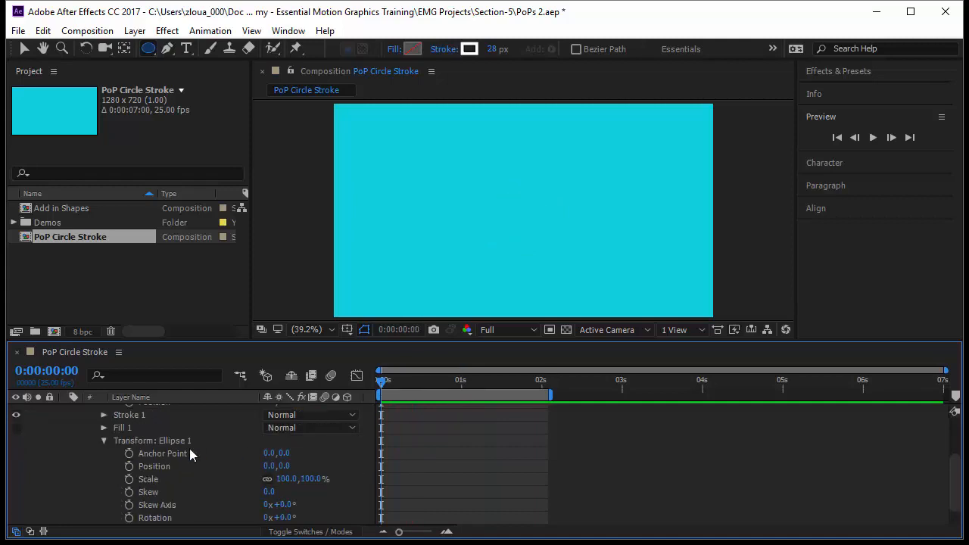
click(104, 415)
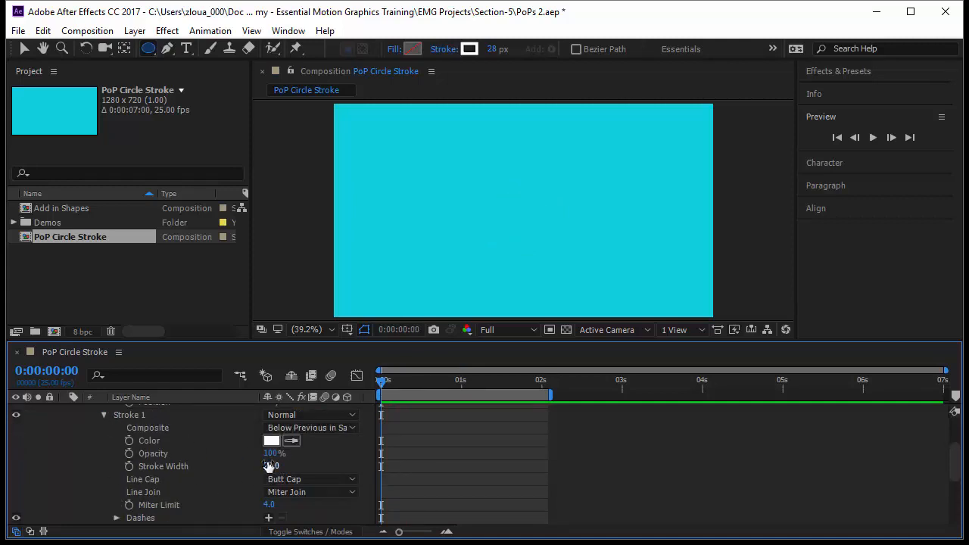
click(129, 467)
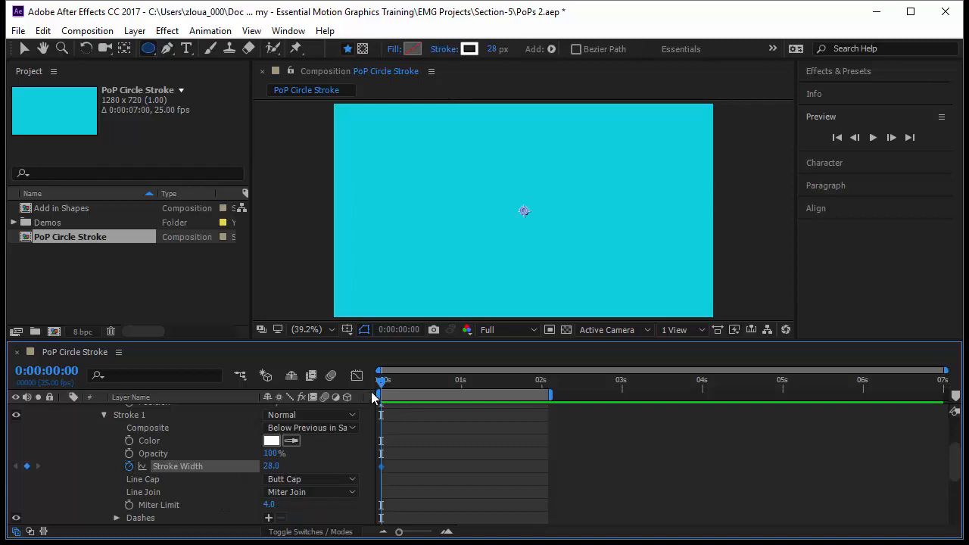
drag(380, 387, 420, 386)
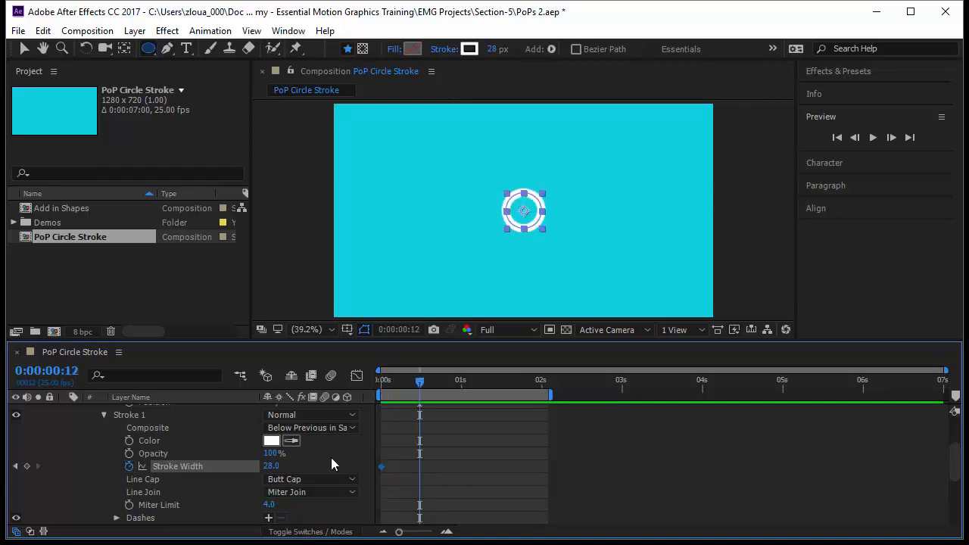
drag(272, 471, 316, 475)
click(271, 466)
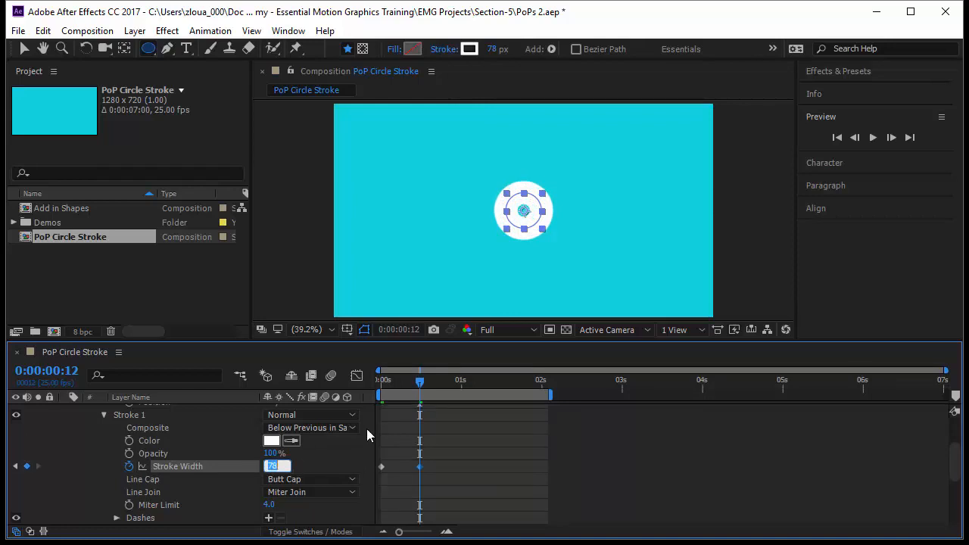
text(65)
key(Return)
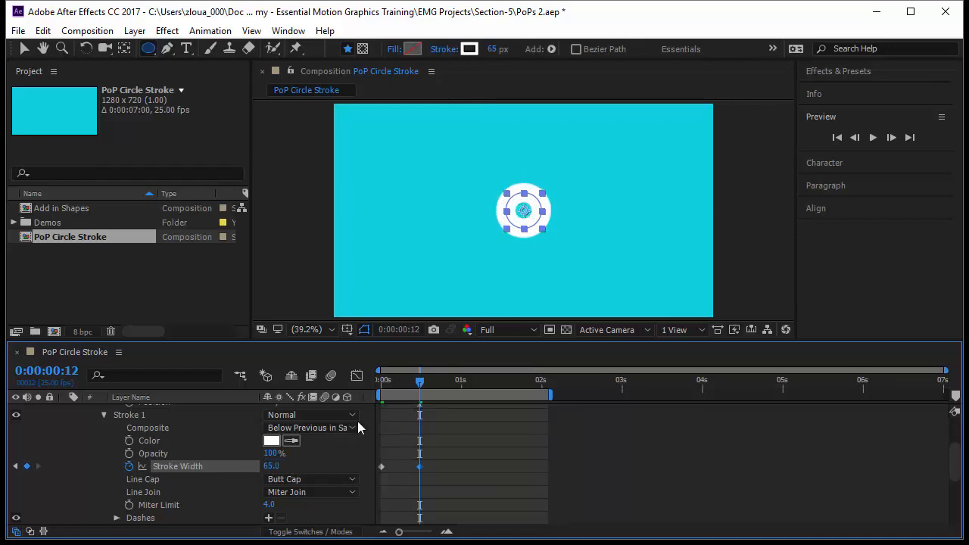
Add a stroke width keyframe of 0 at 1 second.
drag(440, 382, 467, 392)
click(271, 466)
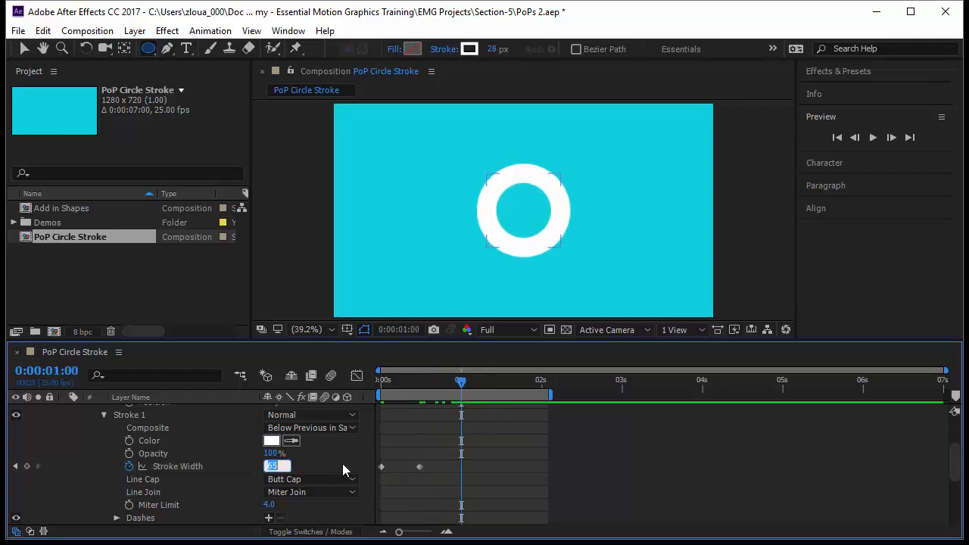
text(0)
key(Return)
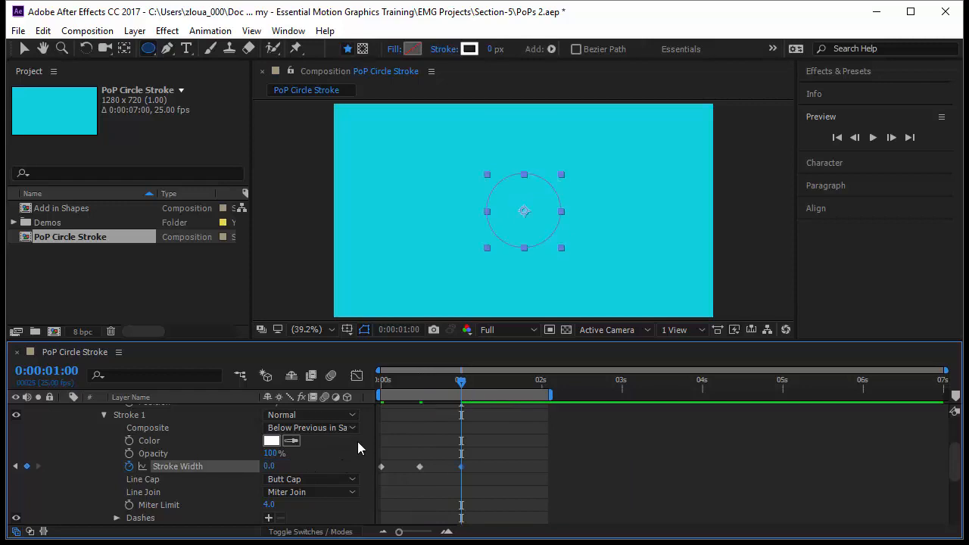
Preview the combined size and stroke width animation from the start of the timeline.
drag(461, 386, 377, 397)
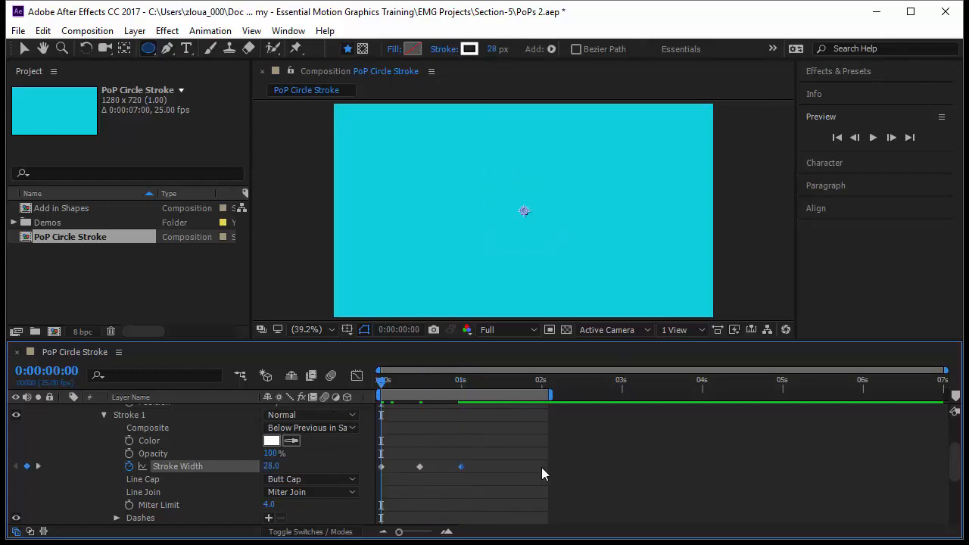
click(540, 467)
key(space)
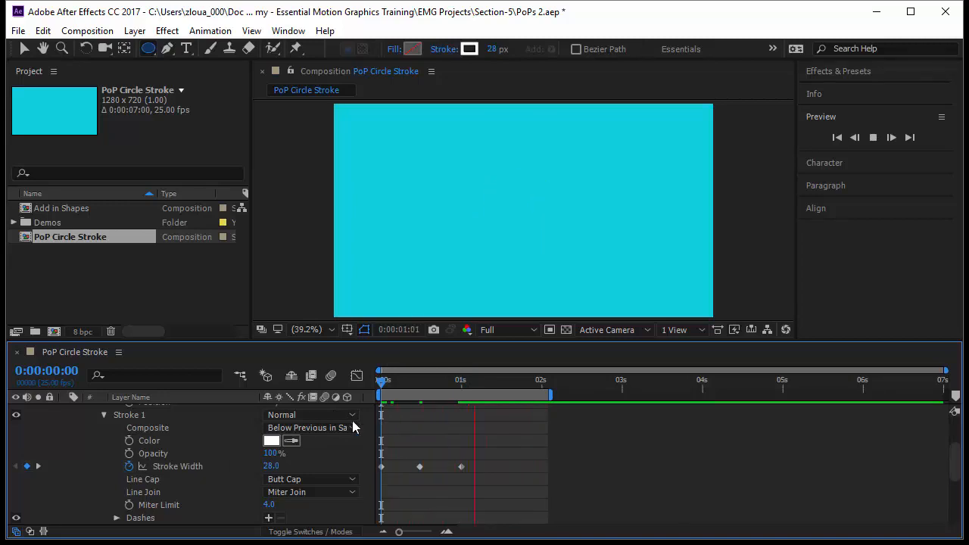
Show only the shape layer's keyframed properties and apply Easy Ease to all Size and Stroke Width keyframes.
scroll(178, 437, up, 2)
click(178, 438)
key(u)
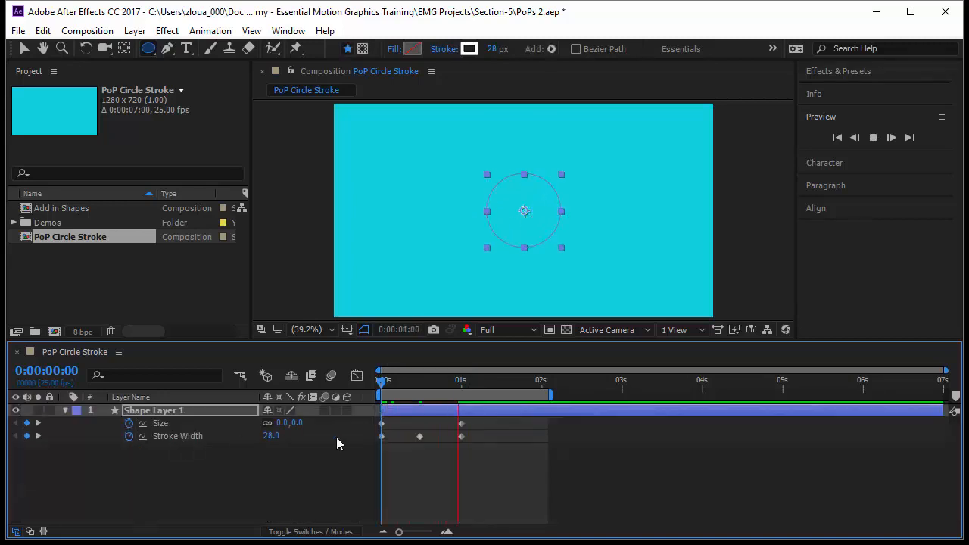
drag(477, 463, 339, 411)
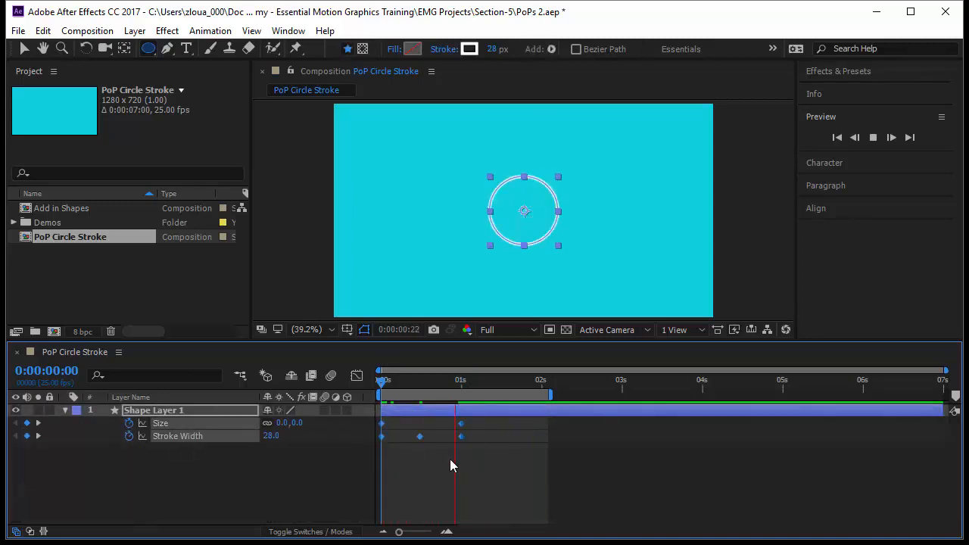
key(F9)
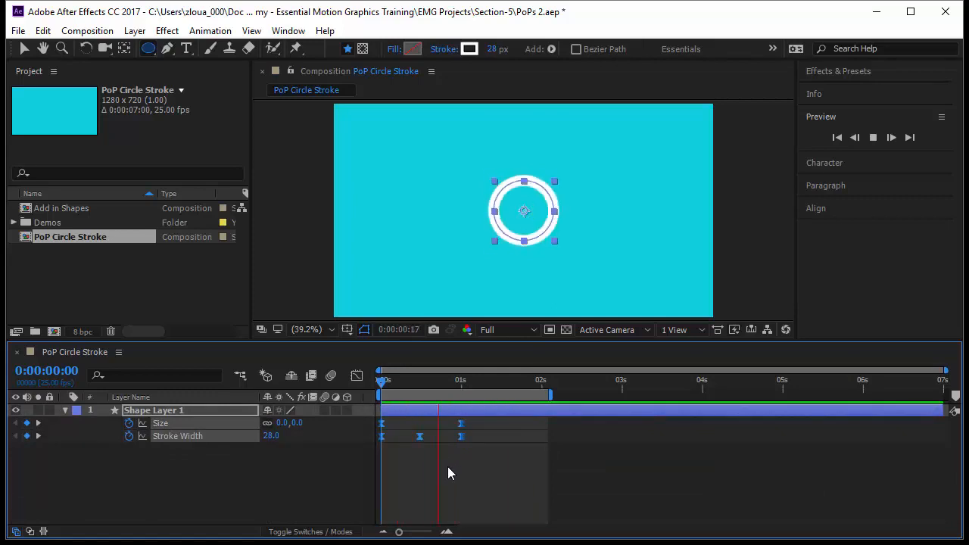
Lengthen the ease into the last Size keyframe on the property's speed graph.
click(357, 375)
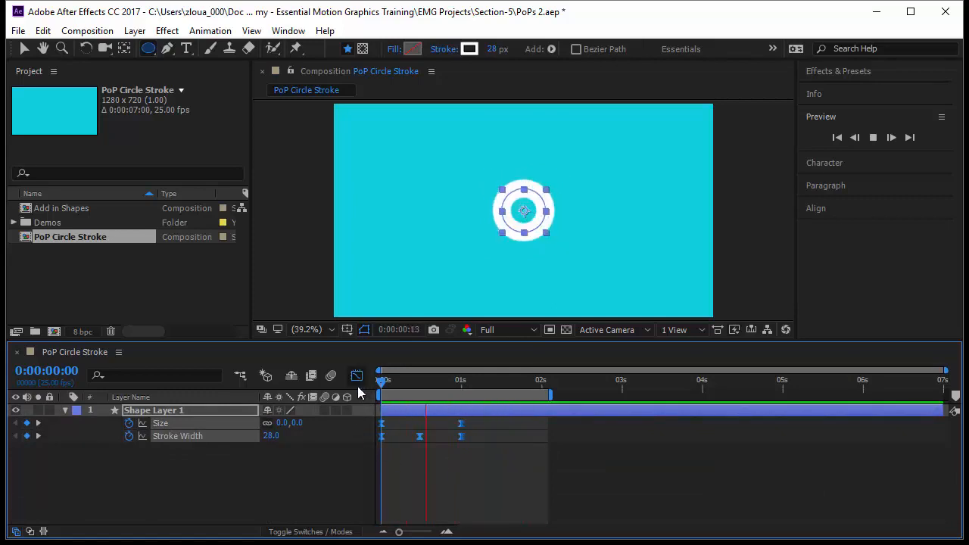
click(189, 444)
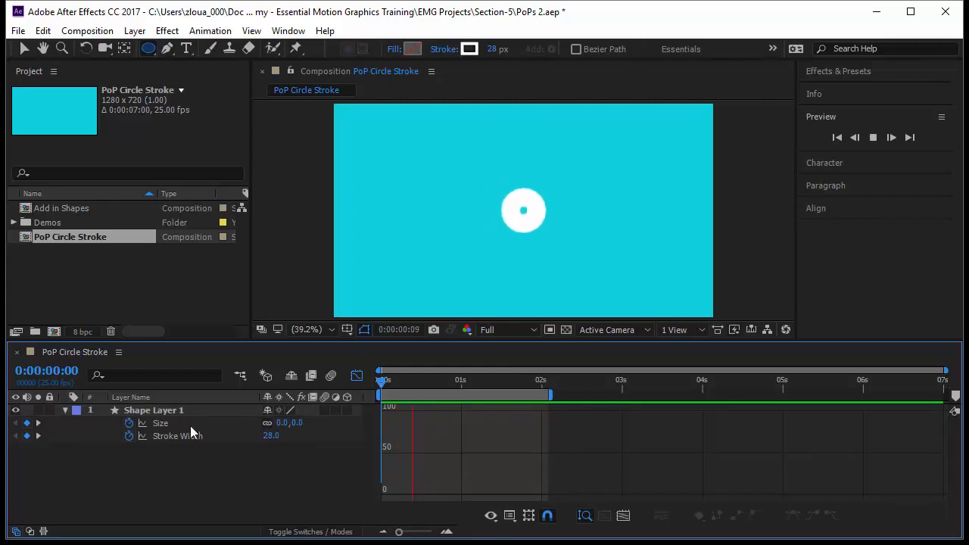
click(190, 425)
drag(489, 483, 425, 496)
Reshape the Stroke Width speed graph with longer eases into the last keyframe and out of the first, and return to the keyframe view.
click(218, 439)
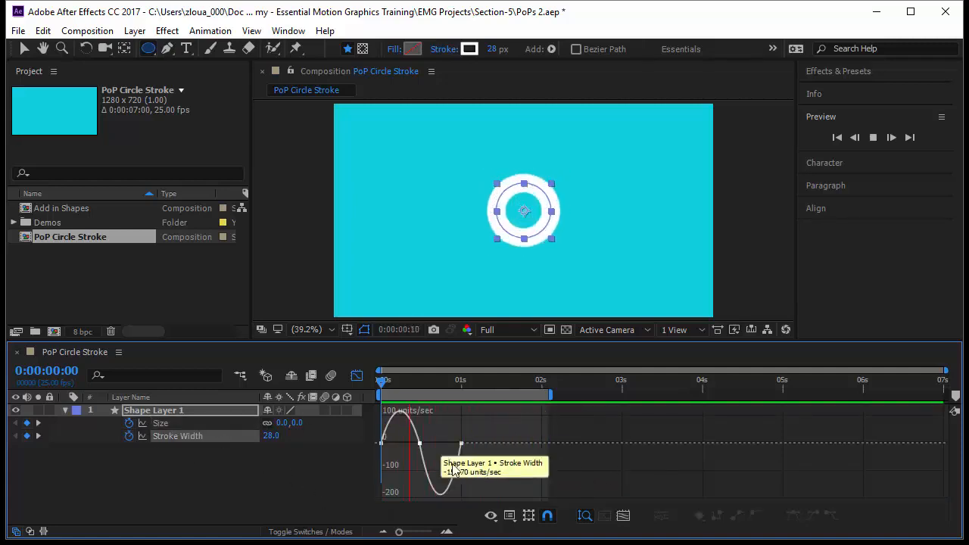
click(461, 443)
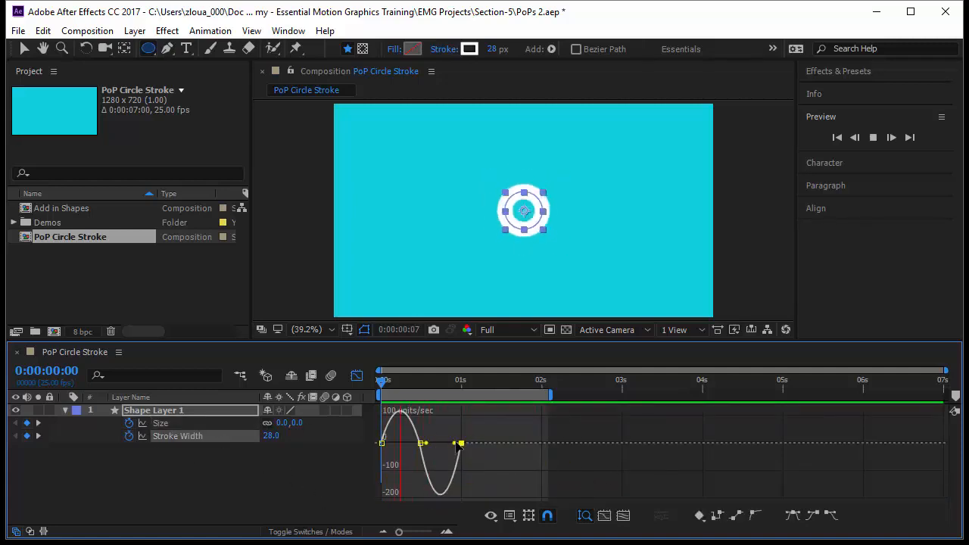
drag(455, 444, 451, 447)
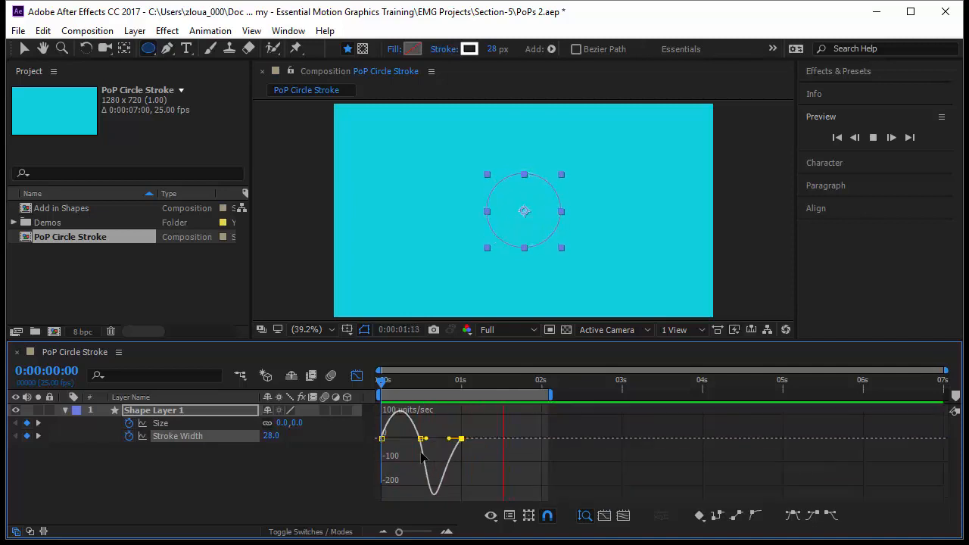
click(382, 439)
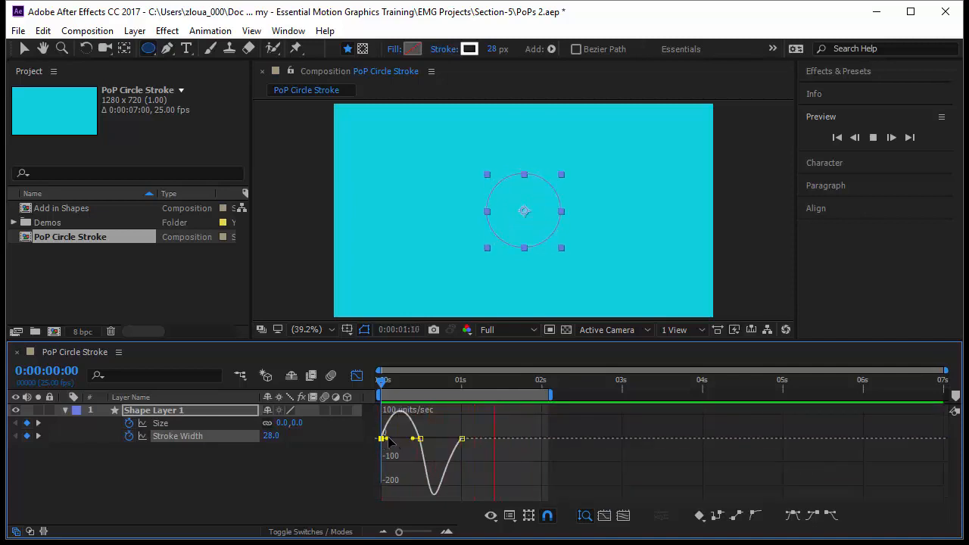
drag(387, 439, 398, 441)
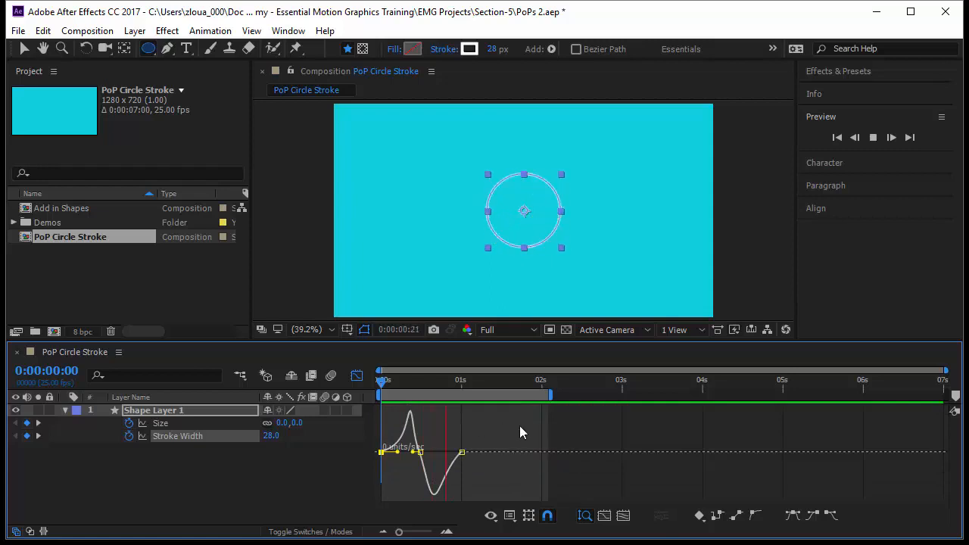
click(536, 464)
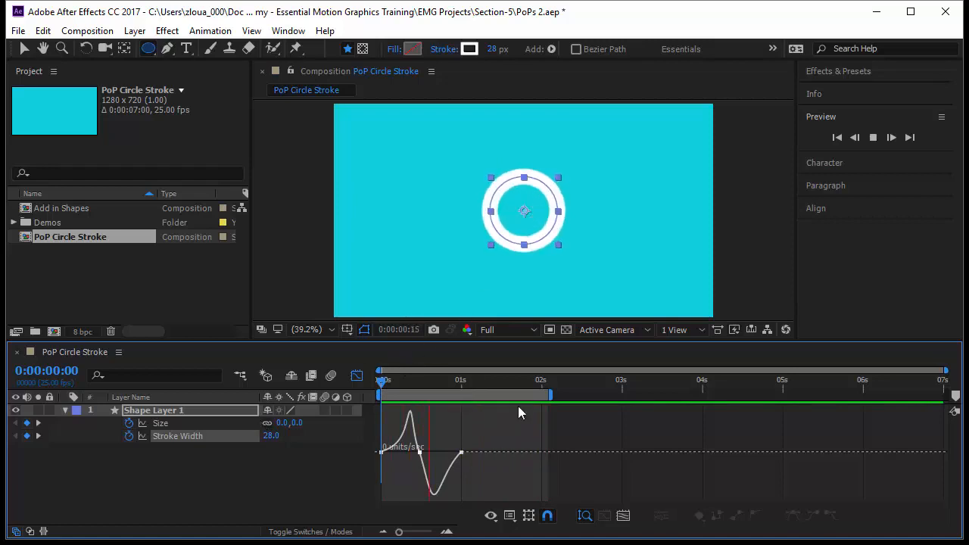
click(231, 458)
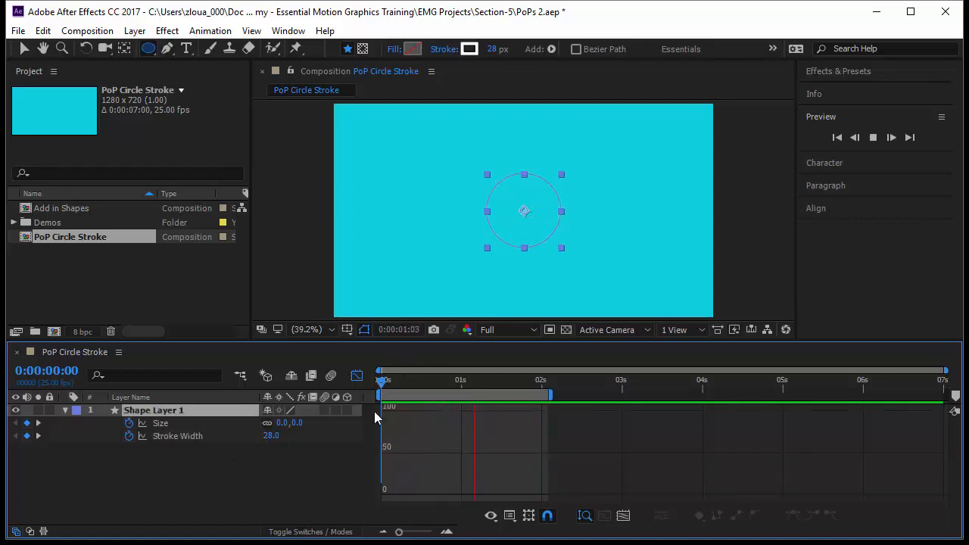
key(shift+F3)
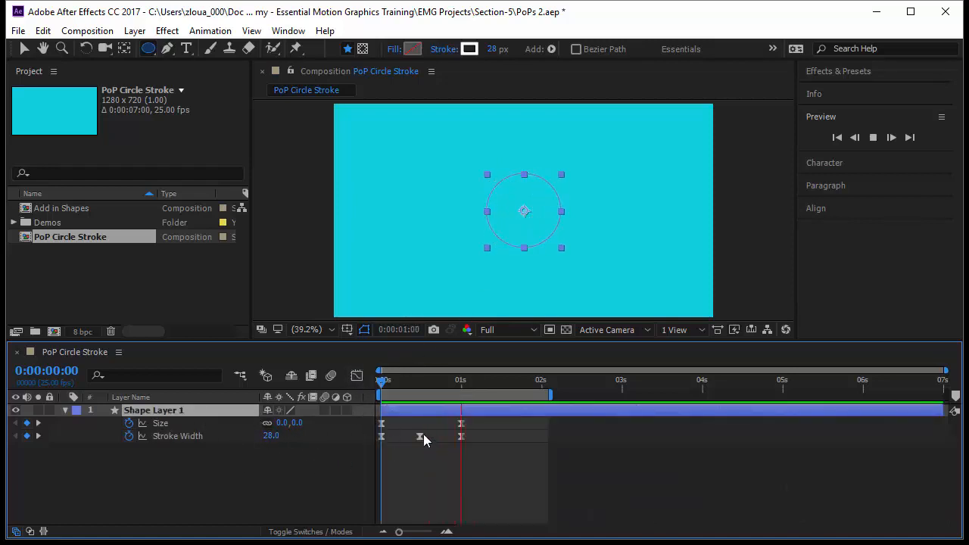
Reduce the middle Stroke Width keyframe at frame 12 to about 39 and preview the animation from the start.
drag(374, 375, 417, 395)
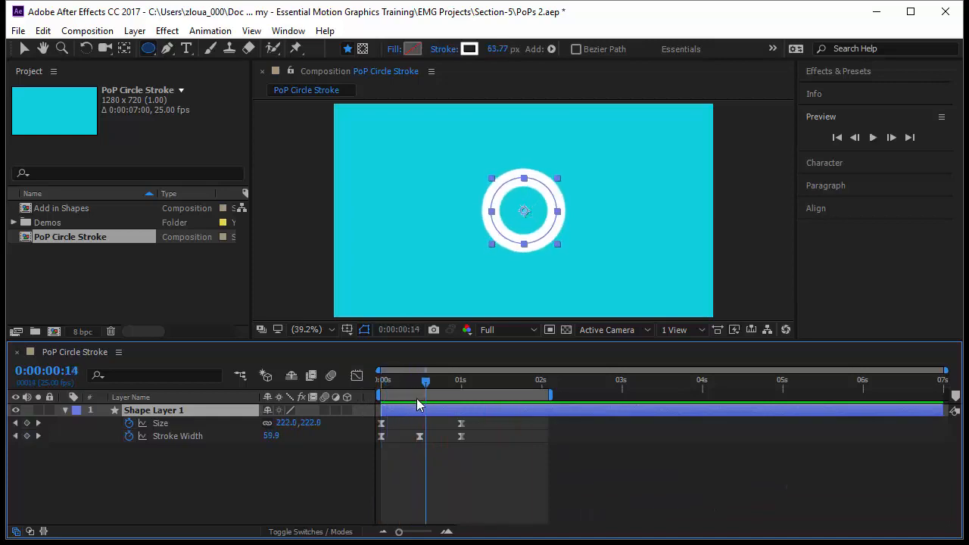
drag(273, 442, 253, 443)
key(Home)
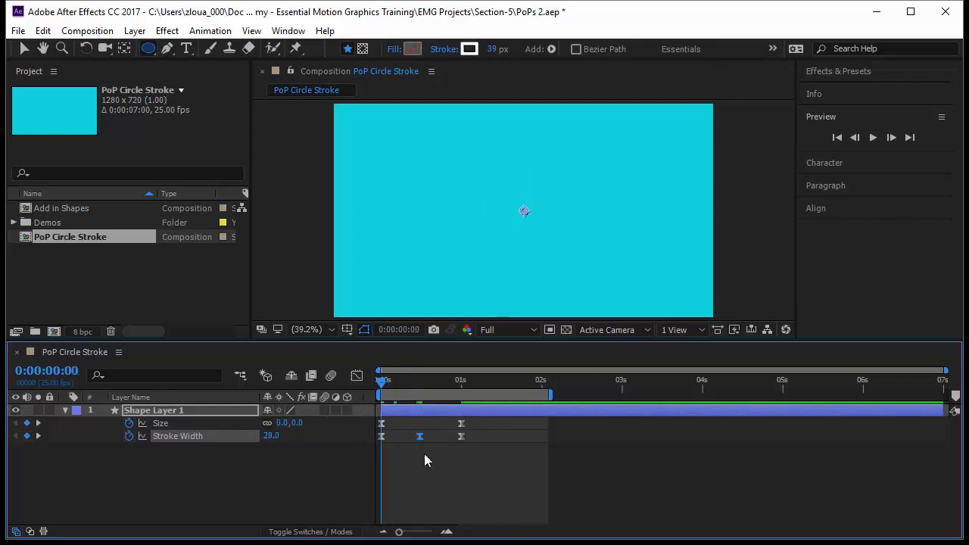
click(451, 483)
key(space)
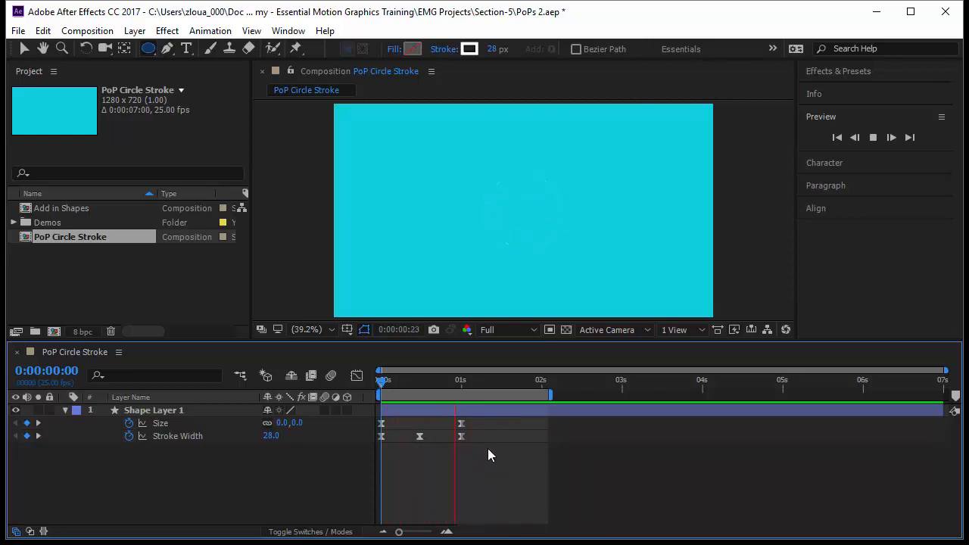
Compress all Size and Stroke Width keyframes proportionally so the animation ends at about frame 13, and stop the preview at the start.
drag(488, 450, 378, 418)
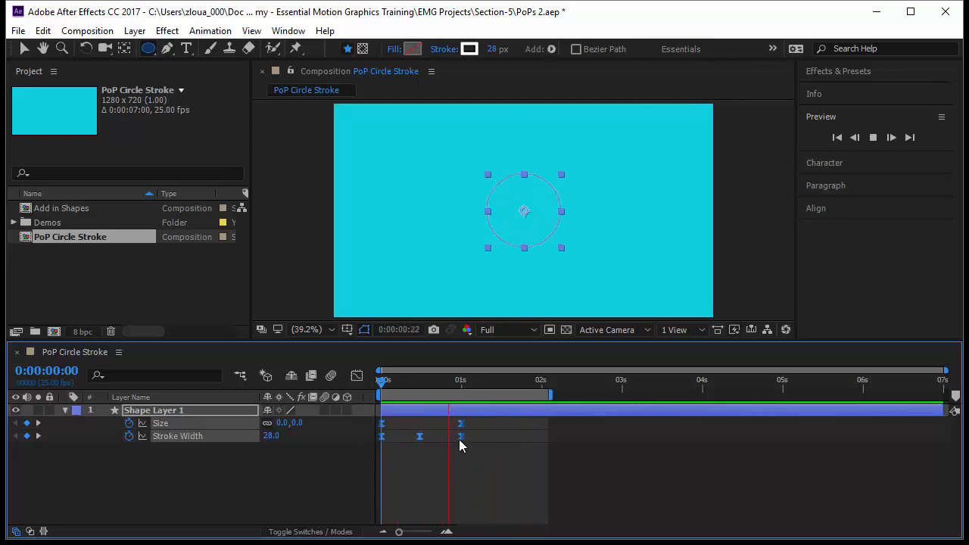
drag(460, 437, 422, 438)
click(459, 483)
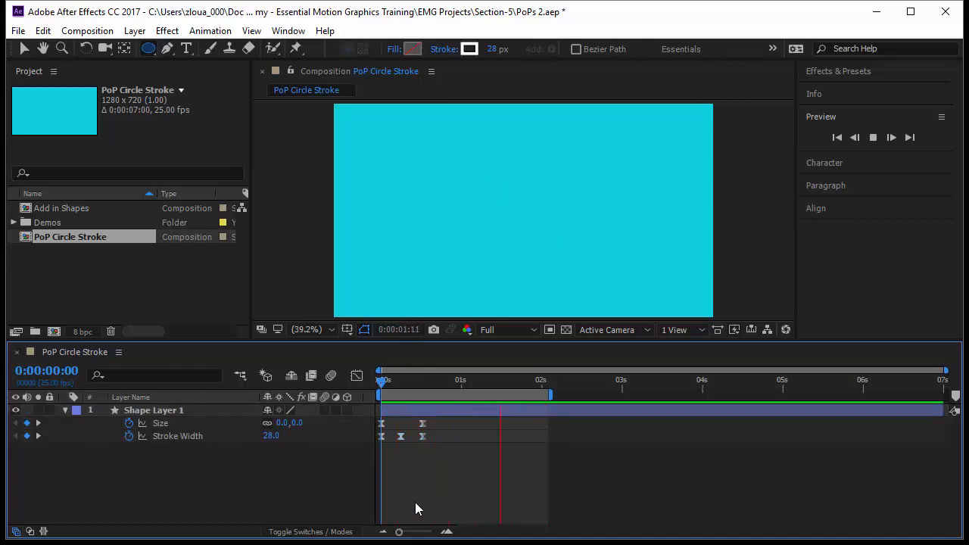
click(386, 380)
Try applying the Drop Shadow layer style twice to Shape Layer 1, and remove the layer styles.
click(194, 437)
click(178, 410)
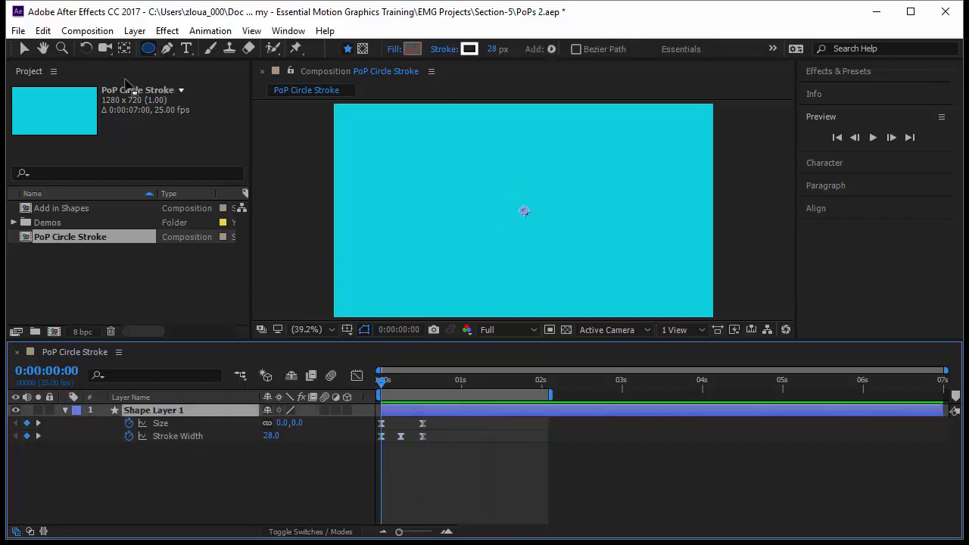
right_click(173, 409)
mouse_move(228, 234)
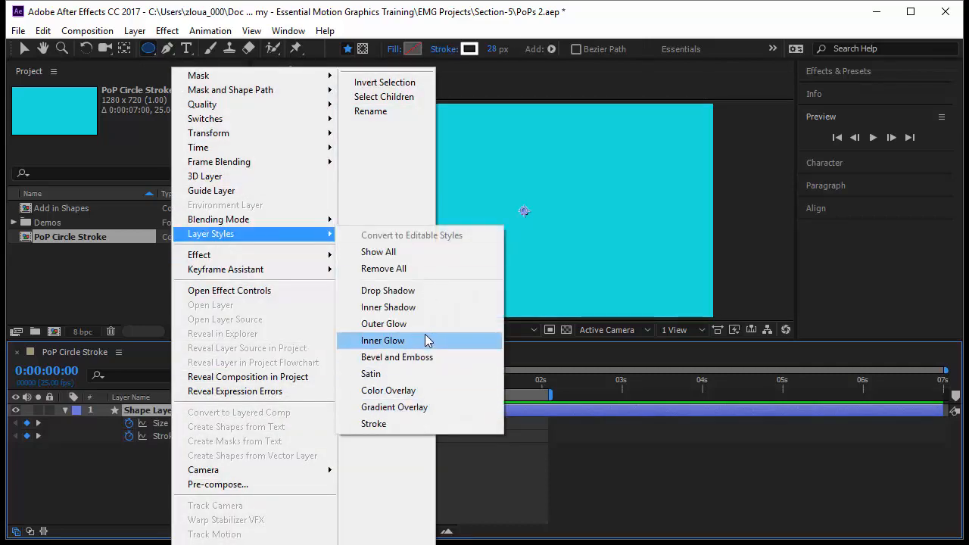
click(416, 290)
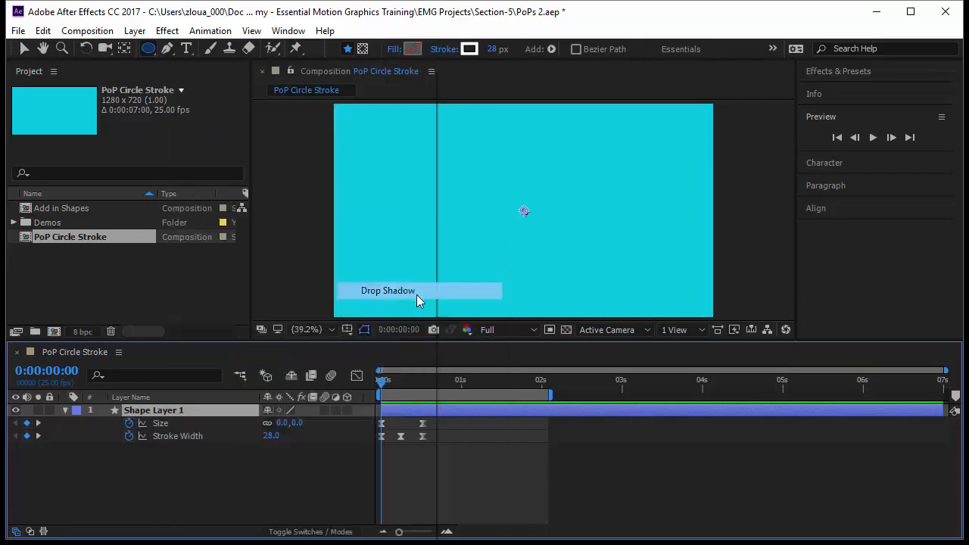
right_click(168, 411)
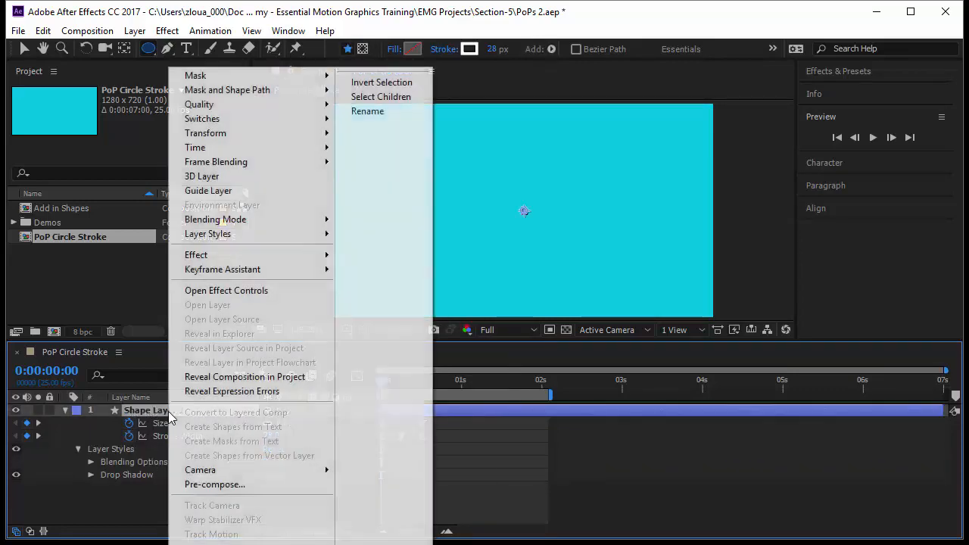
mouse_move(227, 234)
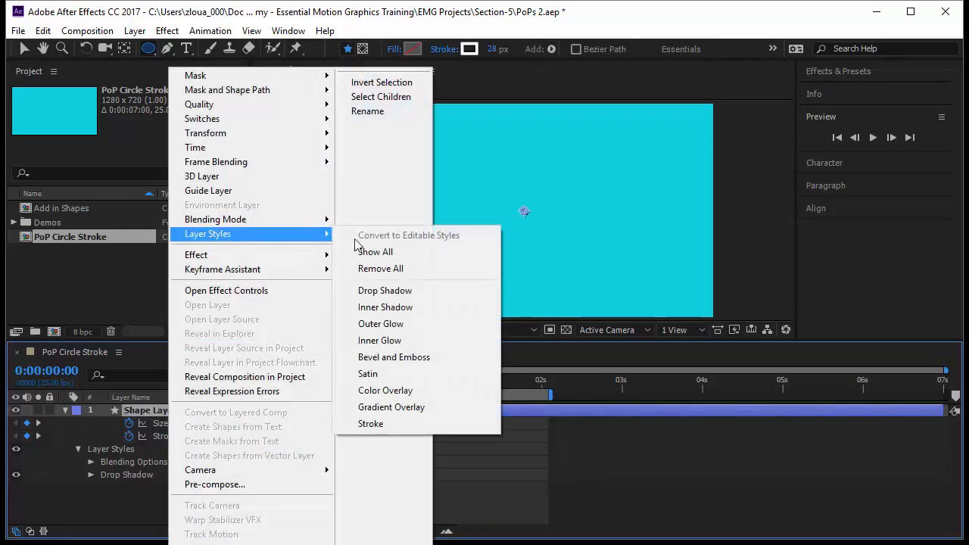
click(418, 293)
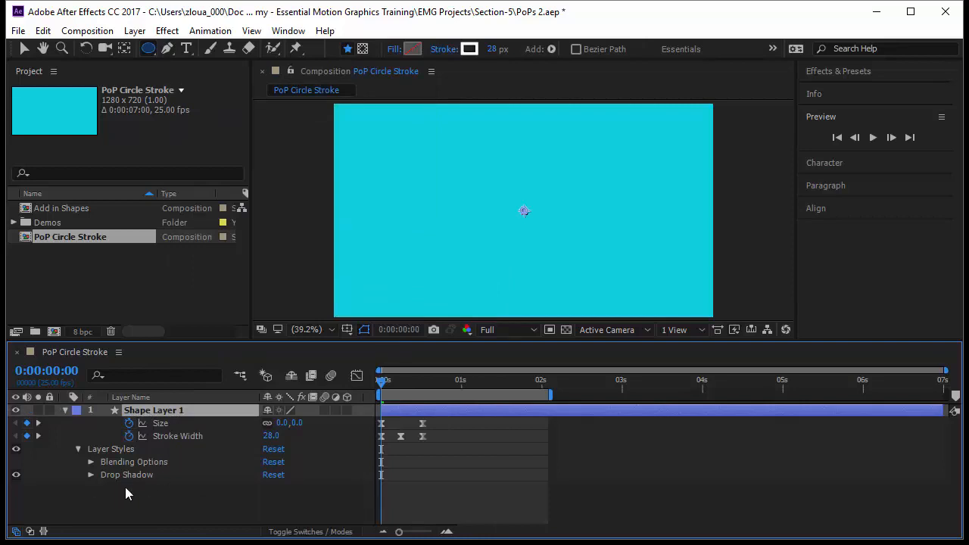
click(127, 448)
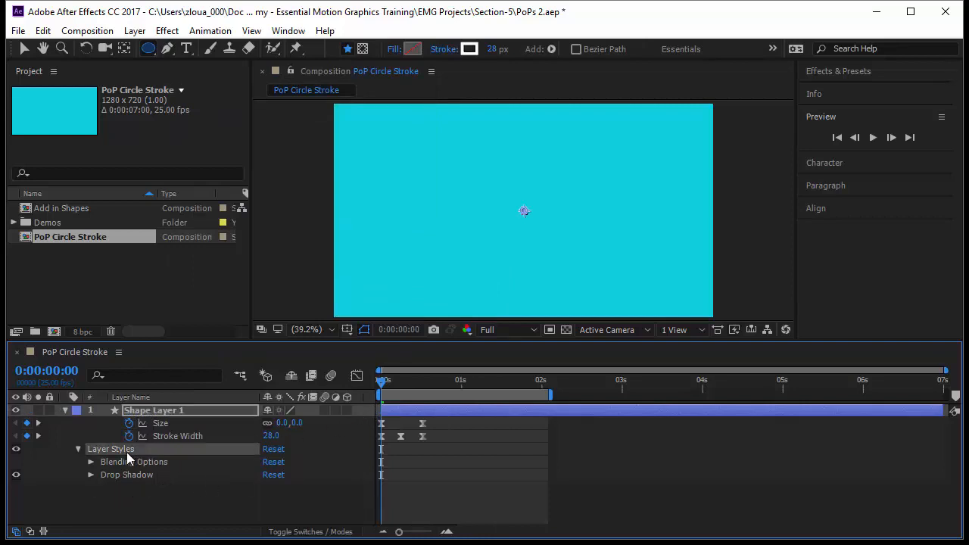
key(Delete)
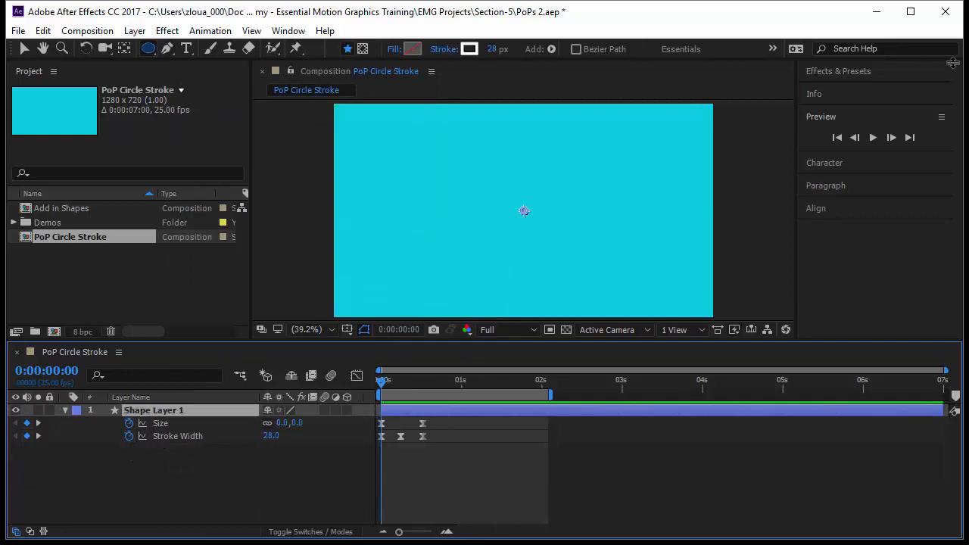
Search the effects for "shadow" and apply the Drop Shadow effect twice to Shape Layer 1.
click(893, 75)
click(884, 90)
text(s)
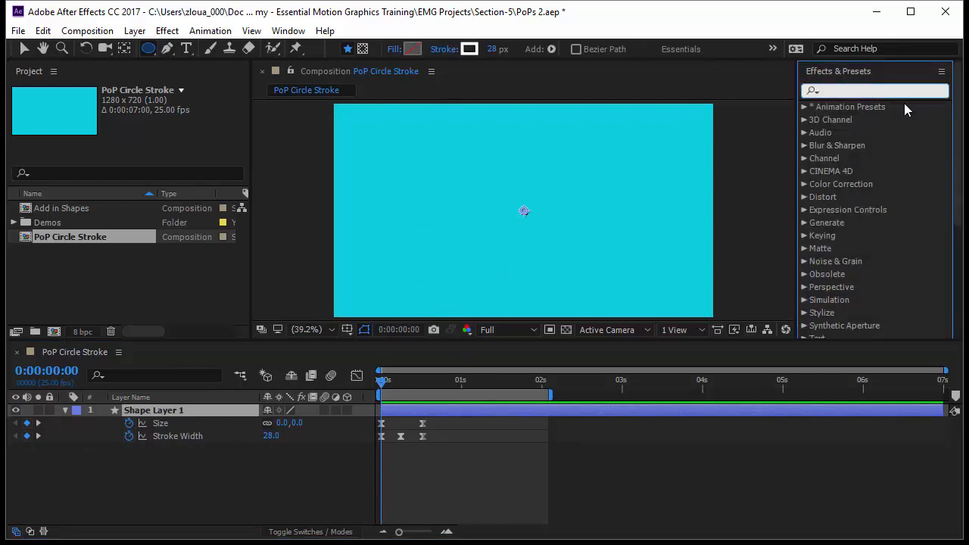
text(ha)
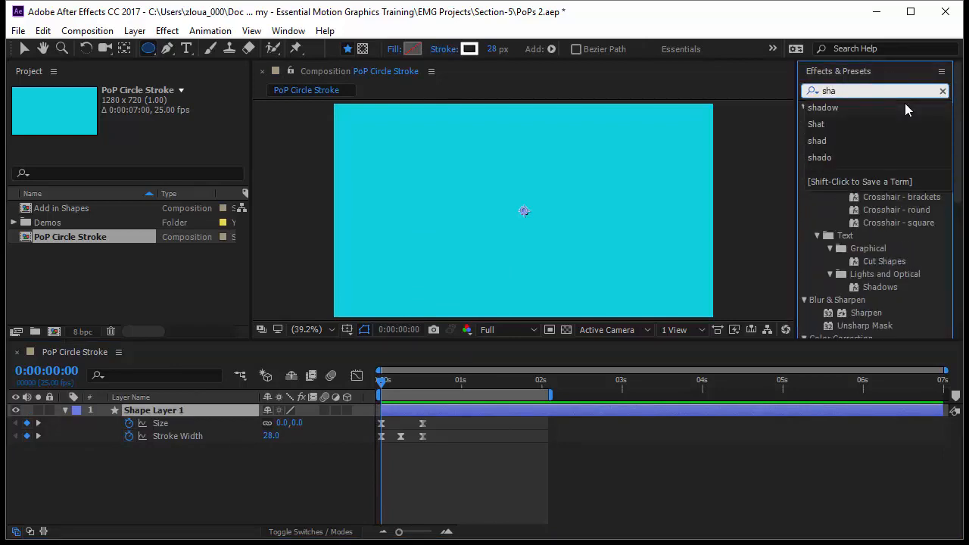
text(dow)
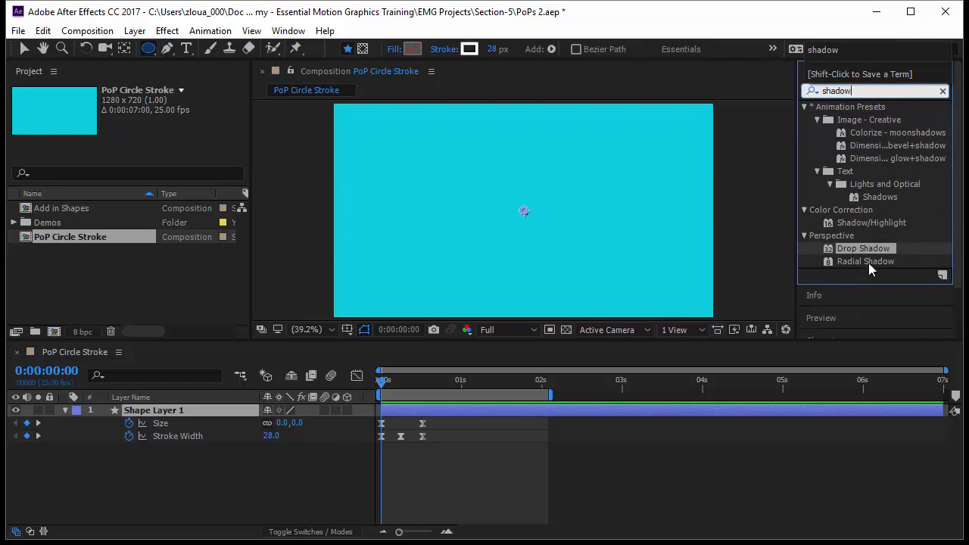
drag(866, 249, 189, 413)
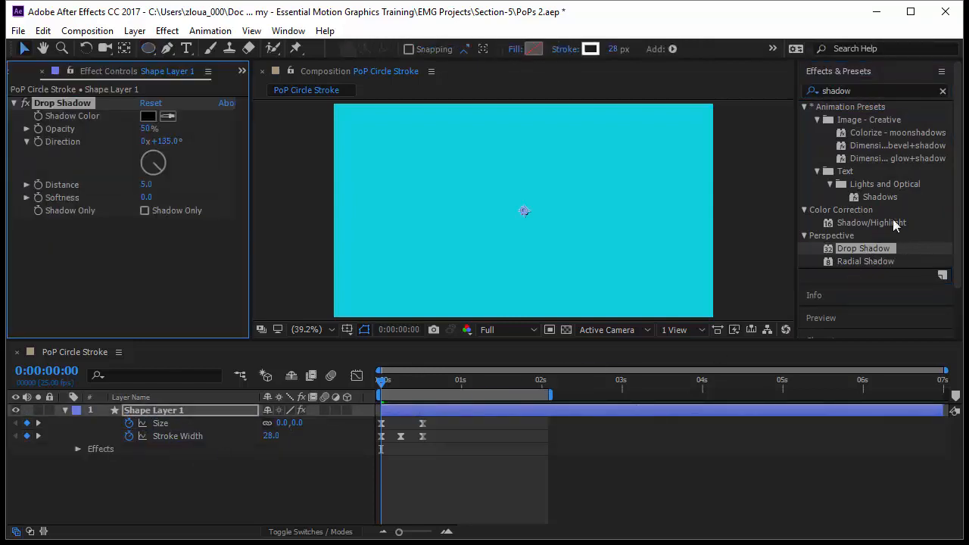
drag(861, 249, 97, 292)
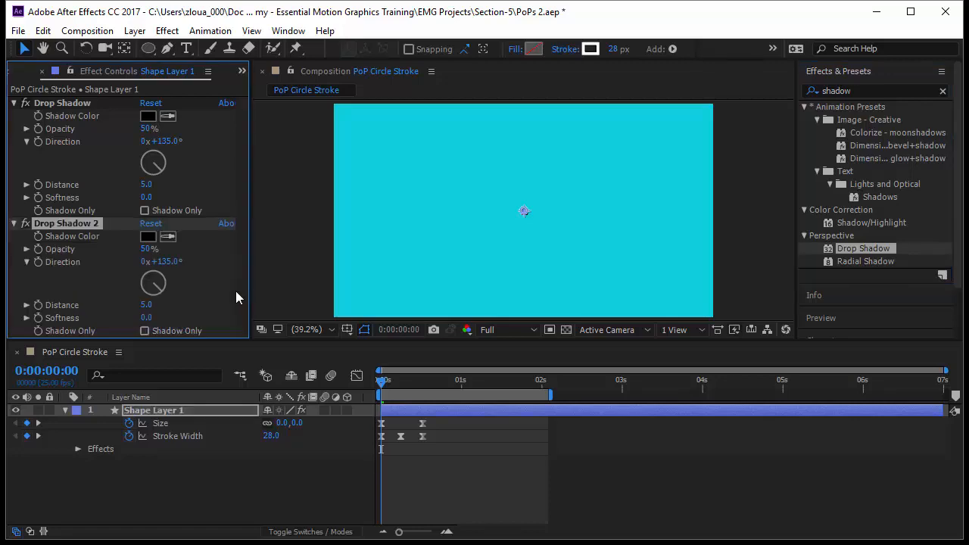
Move to frame 8 and turn off the second Drop Shadow effect.
click(382, 380)
key(space)
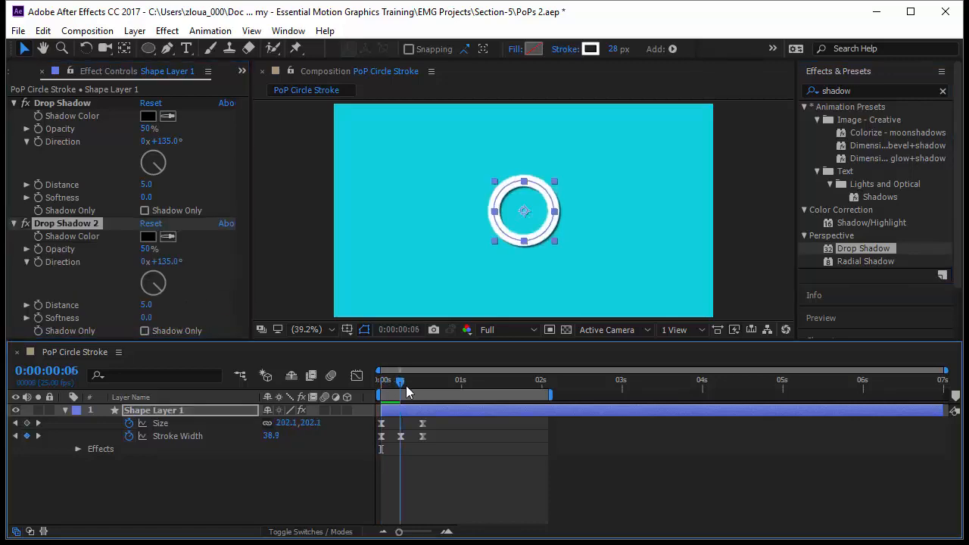
click(24, 224)
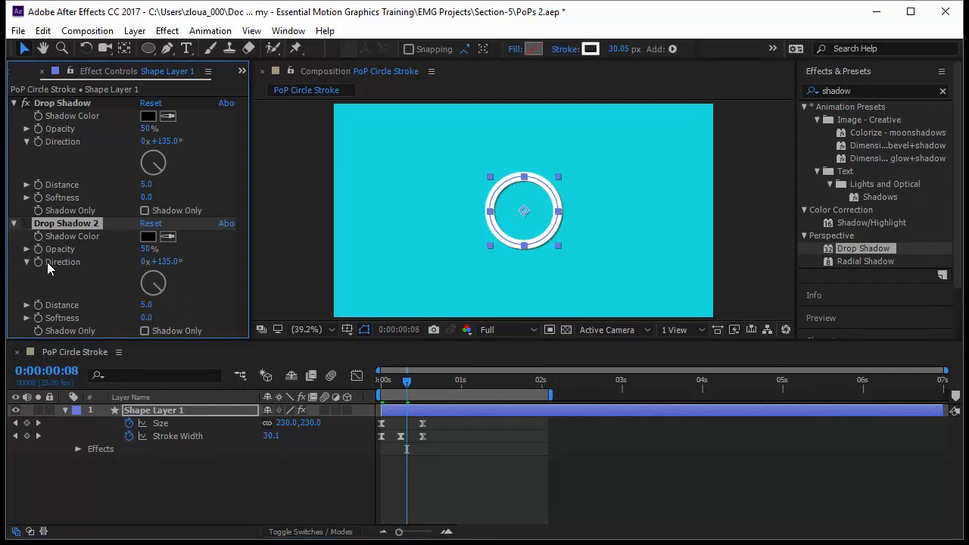
Set the first Drop Shadow's color to grey 696969.
click(148, 116)
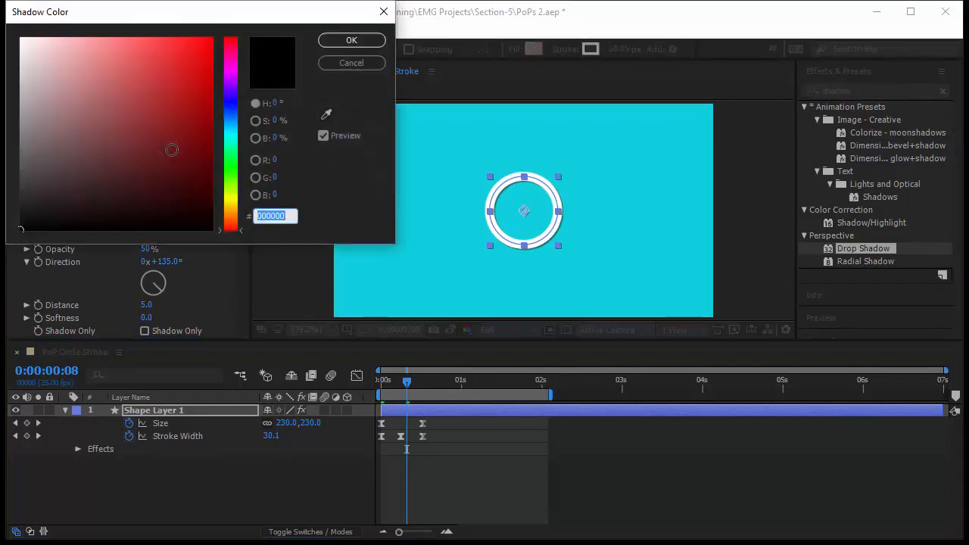
click(19, 131)
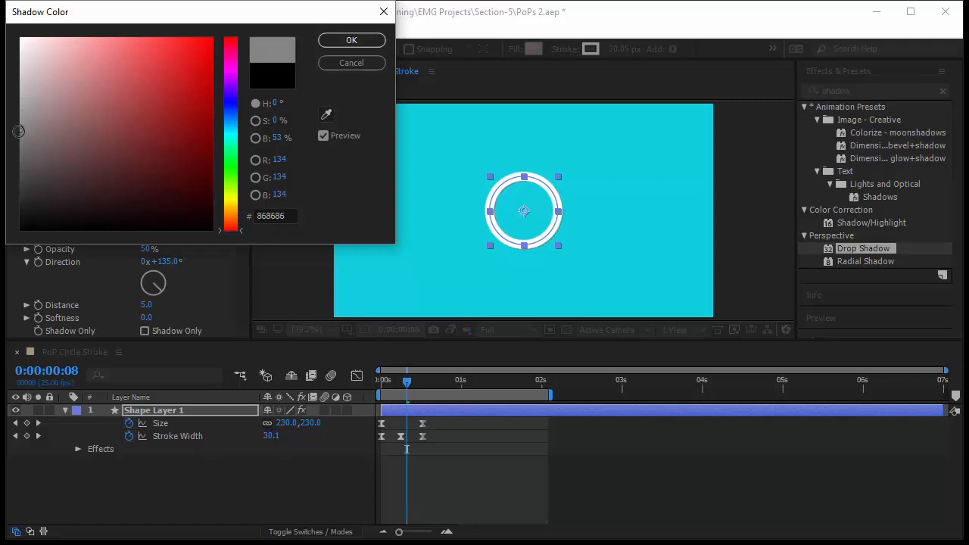
drag(19, 131, 20, 151)
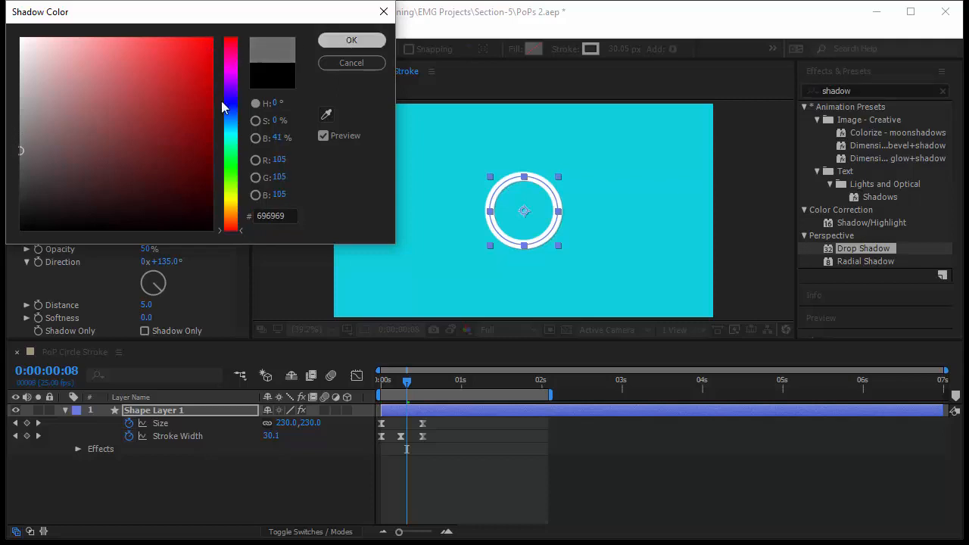
key(Return)
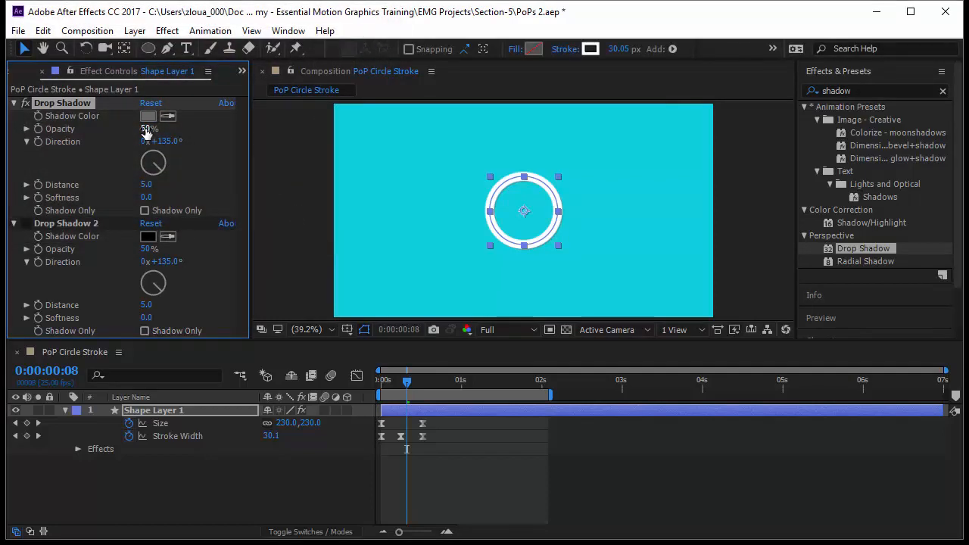
Set the first Drop Shadow's opacity to 46%, direction to 150° and distance to 63.
drag(146, 131, 186, 143)
drag(148, 186, 199, 191)
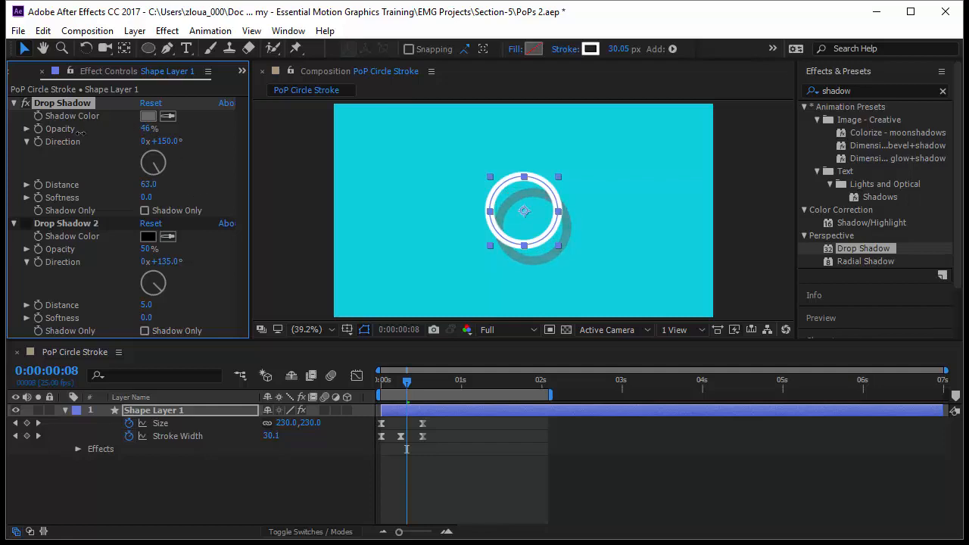
Turn the second Drop Shadow back on and set its shadow color to a light yellow.
click(27, 223)
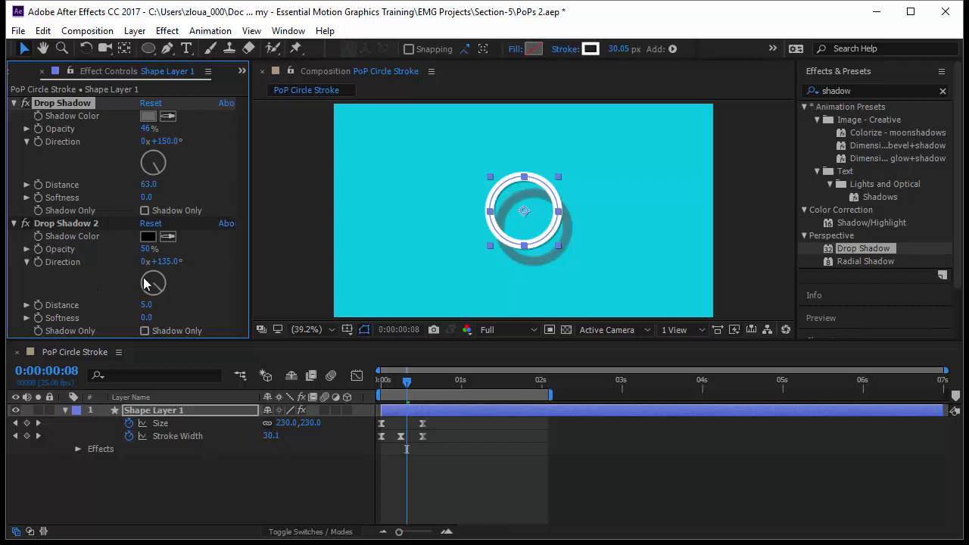
click(149, 237)
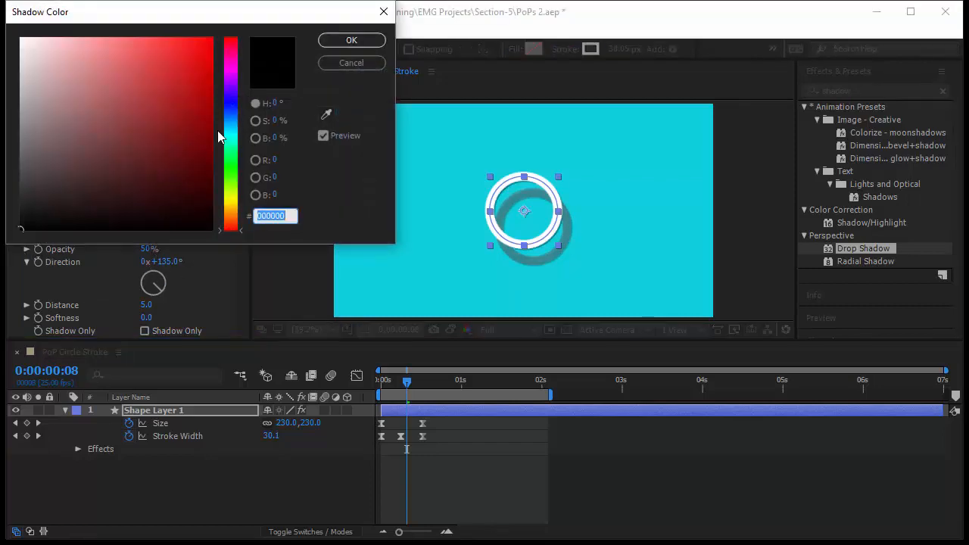
click(233, 196)
drag(156, 36, 147, 35)
click(351, 39)
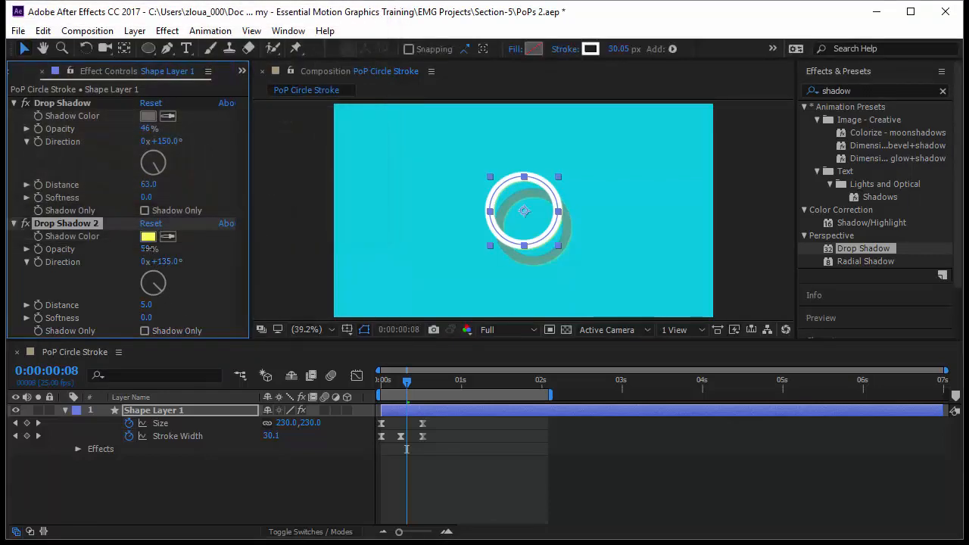
Set the second Drop Shadow's opacity to 92%, direction to 252° and distance to 57.
drag(147, 249, 234, 254)
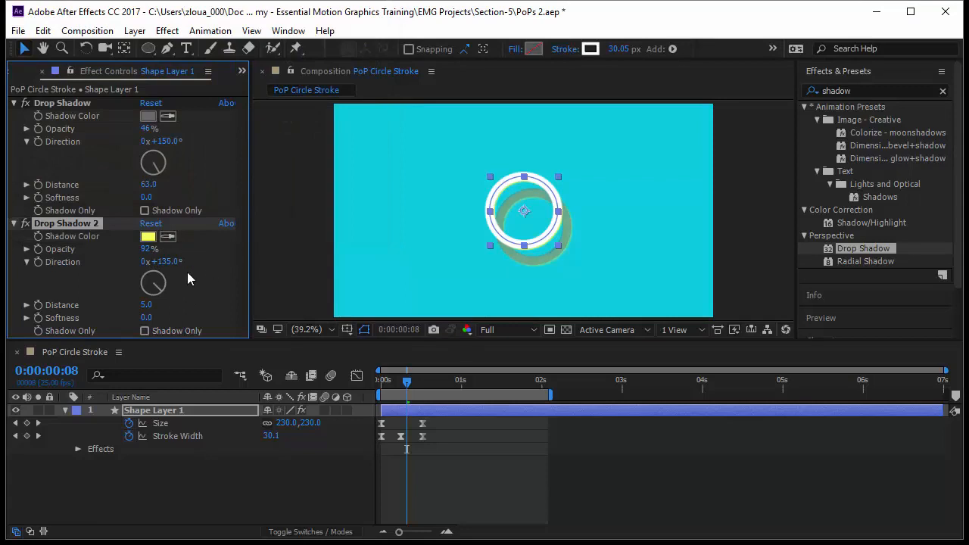
drag(147, 305, 193, 304)
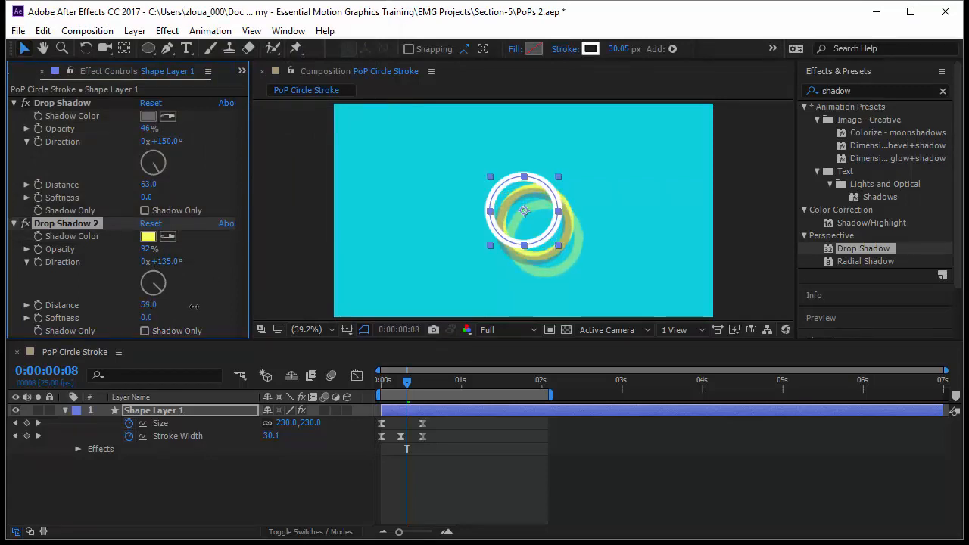
drag(162, 261, 273, 262)
Toggle the second Drop Shadow off and on to compare how the two shadows interact.
click(81, 102)
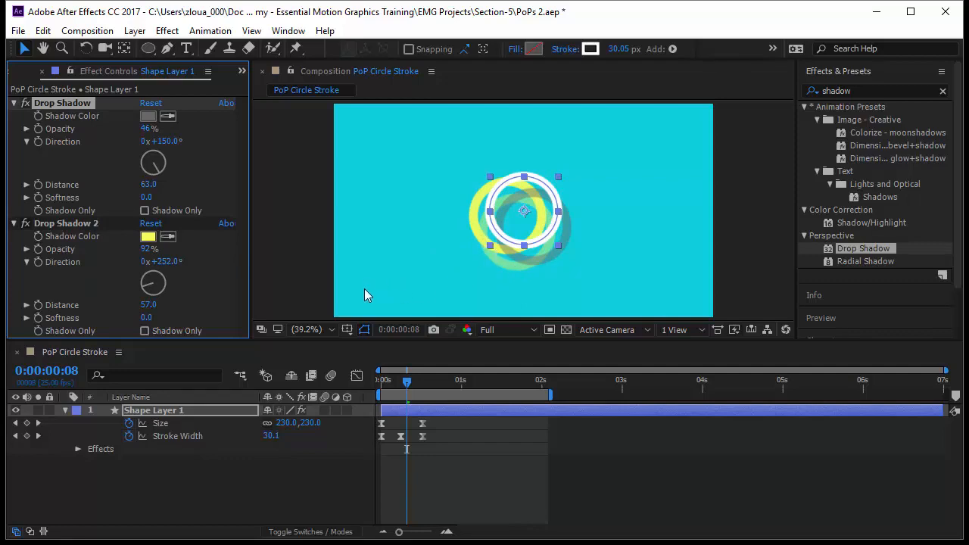
click(51, 223)
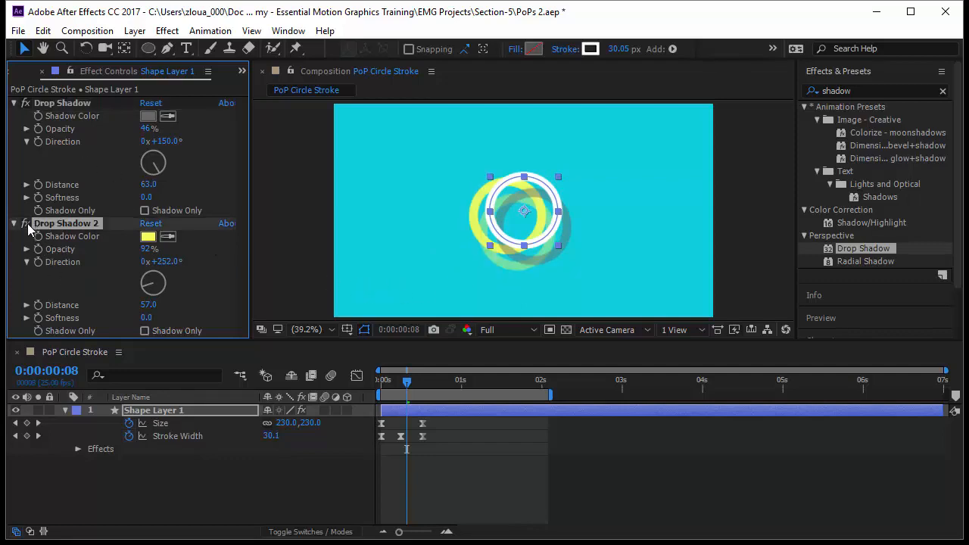
click(26, 223)
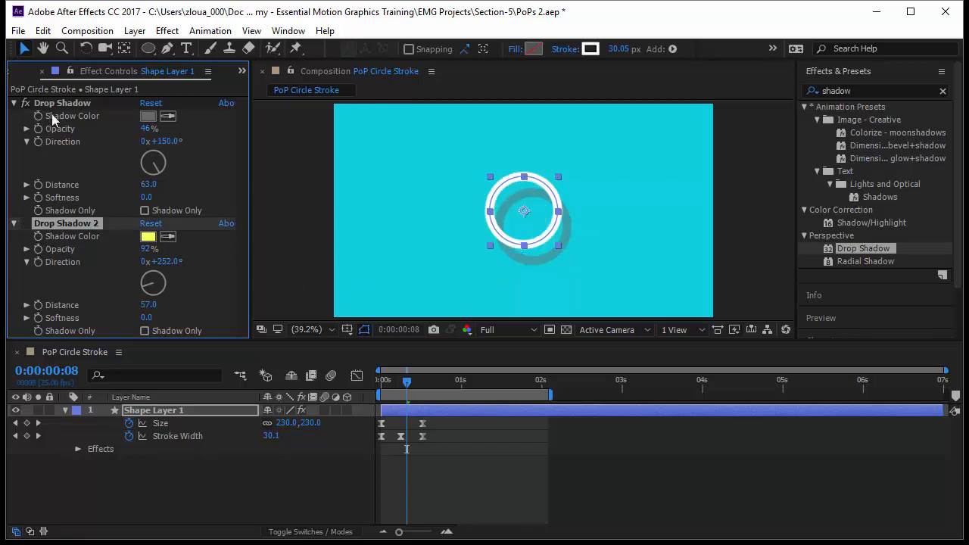
click(26, 224)
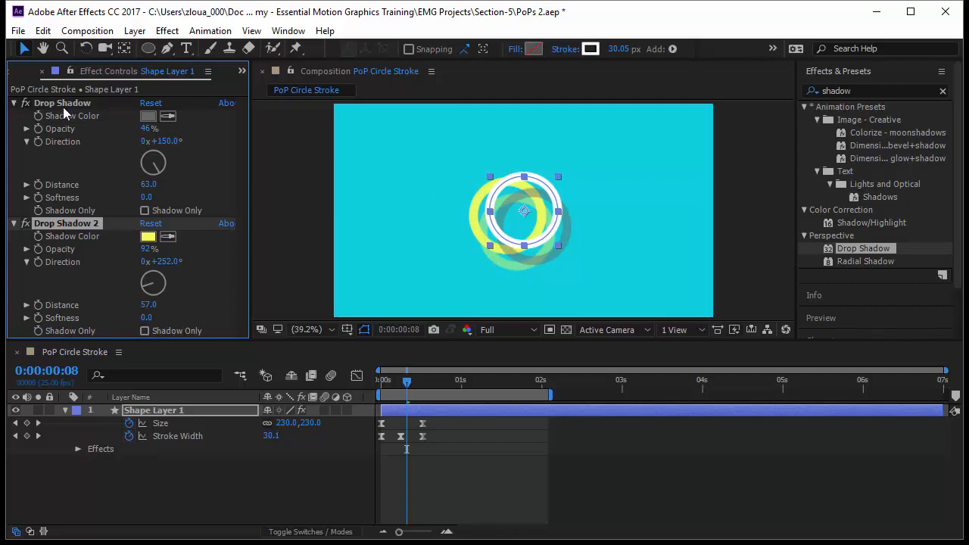
Reorder the effects on Shape Layer 1 so that Drop Shadow 2 comes before Drop Shadow.
click(13, 103)
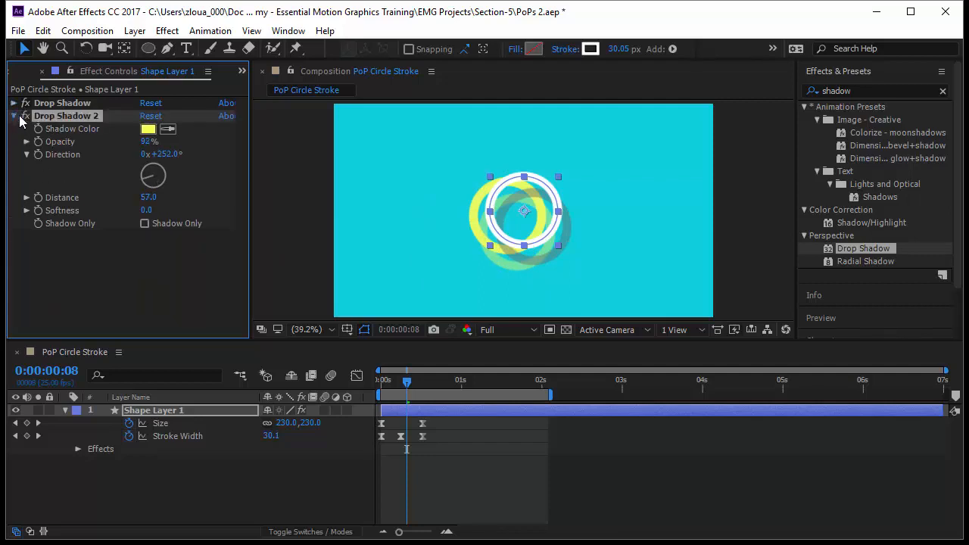
click(14, 116)
drag(78, 102, 79, 131)
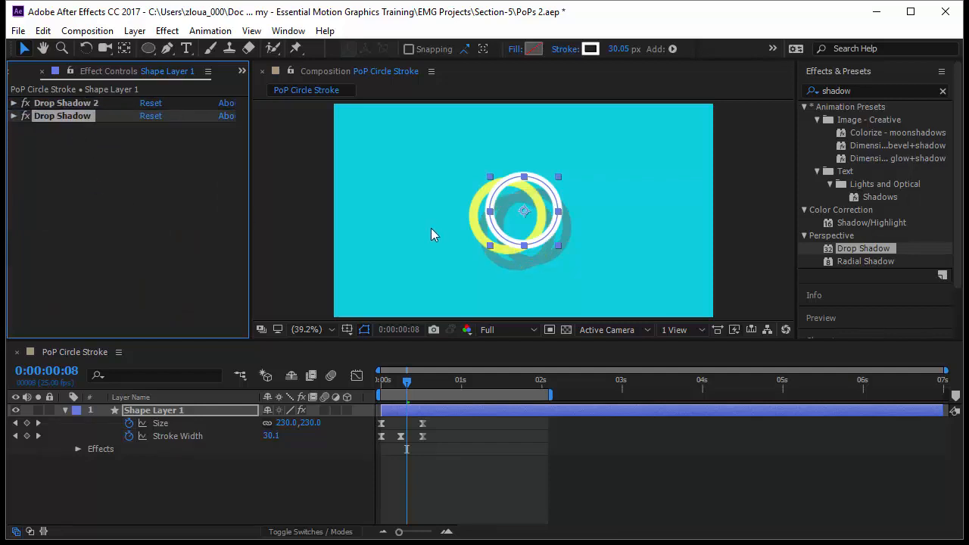
click(14, 116)
click(13, 103)
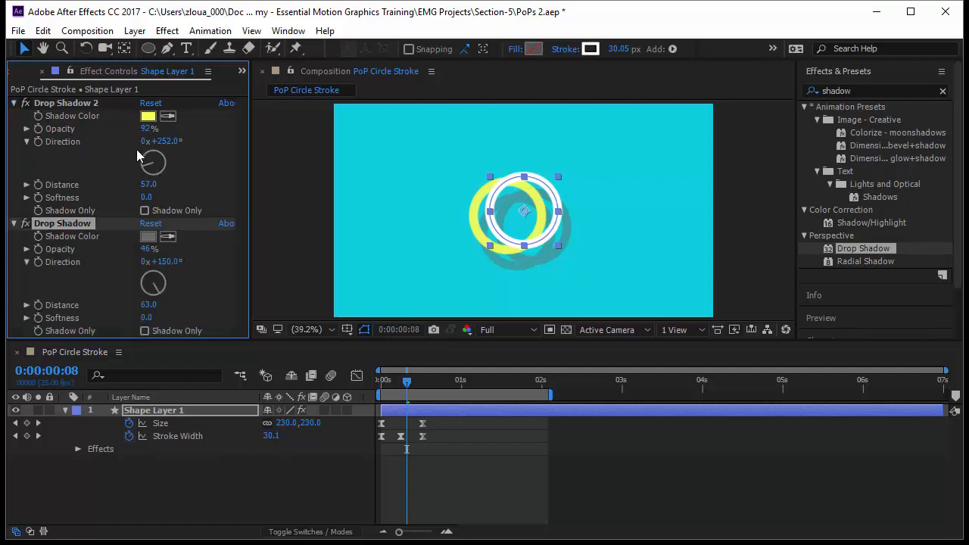
Adjust Drop Shadow 2 to 65% opacity, a 240° direction and a distance of 102.
mouse_move(147, 132)
mouse_down()
mouse_move(177, 131)
mouse_move(131, 134)
mouse_up()
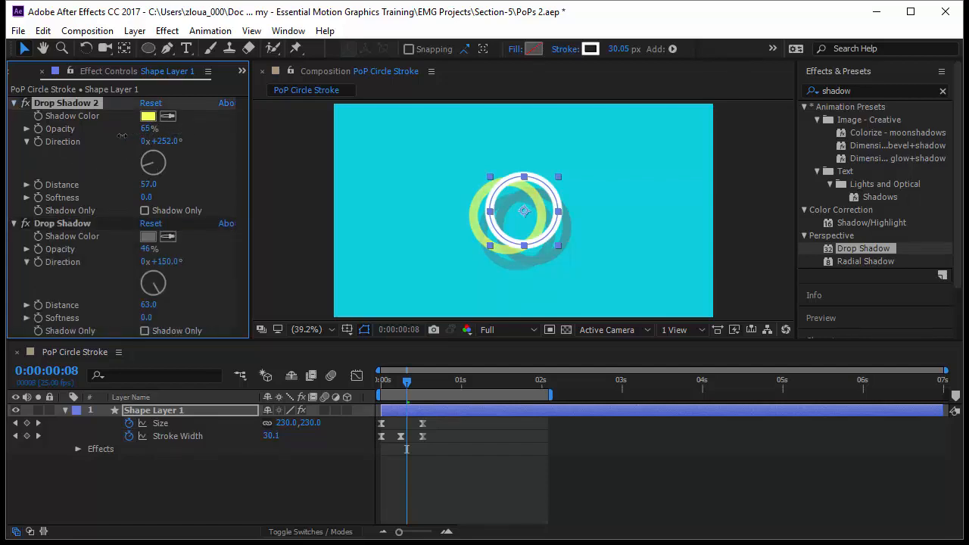
drag(152, 189, 184, 184)
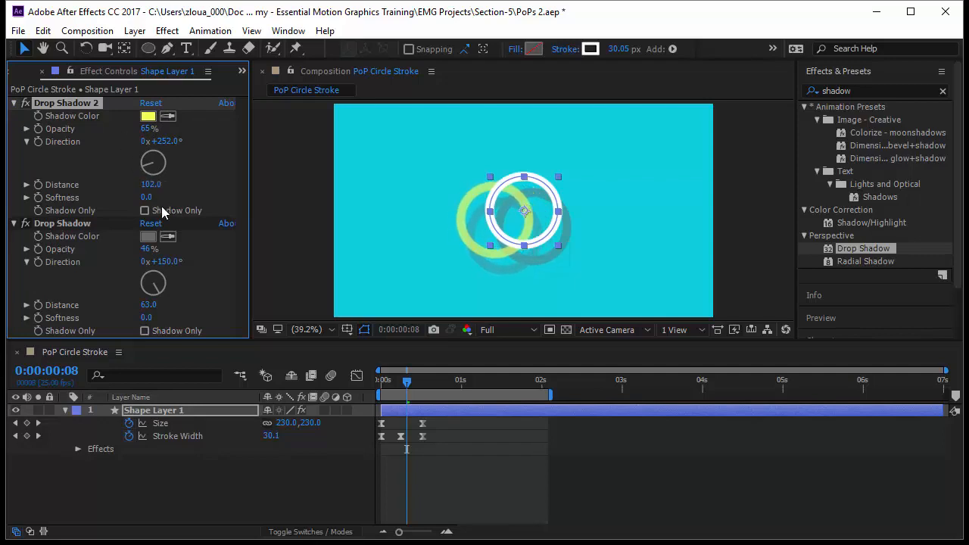
mouse_move(165, 143)
mouse_down()
mouse_move(178, 144)
mouse_move(148, 150)
mouse_move(169, 154)
mouse_up()
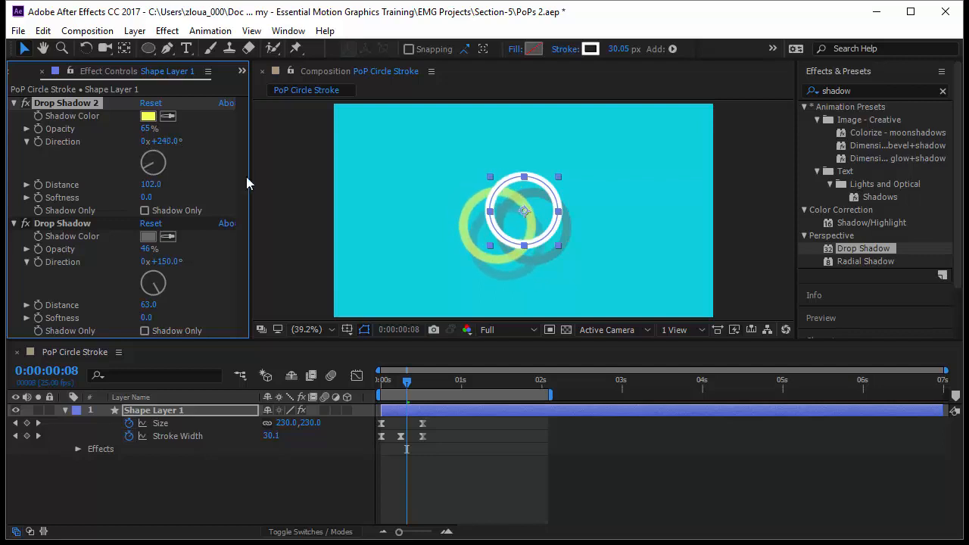
Return to frame 0 and preview the circle pop with its two shadows.
drag(407, 383, 367, 386)
click(455, 467)
key(space)
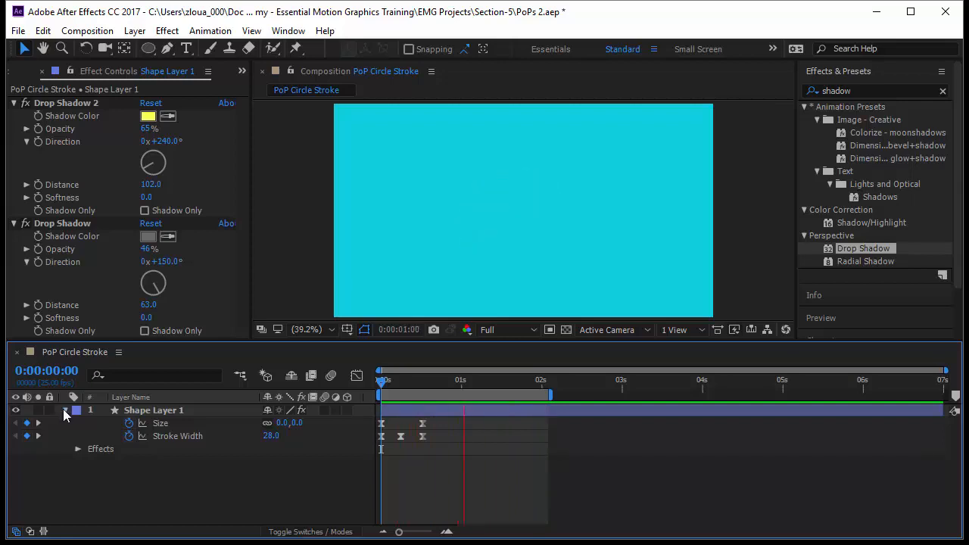
Show the contents of Shape Layer 1, stop the preview and duplicate Ellipse 1.
click(65, 410)
click(65, 411)
click(91, 437)
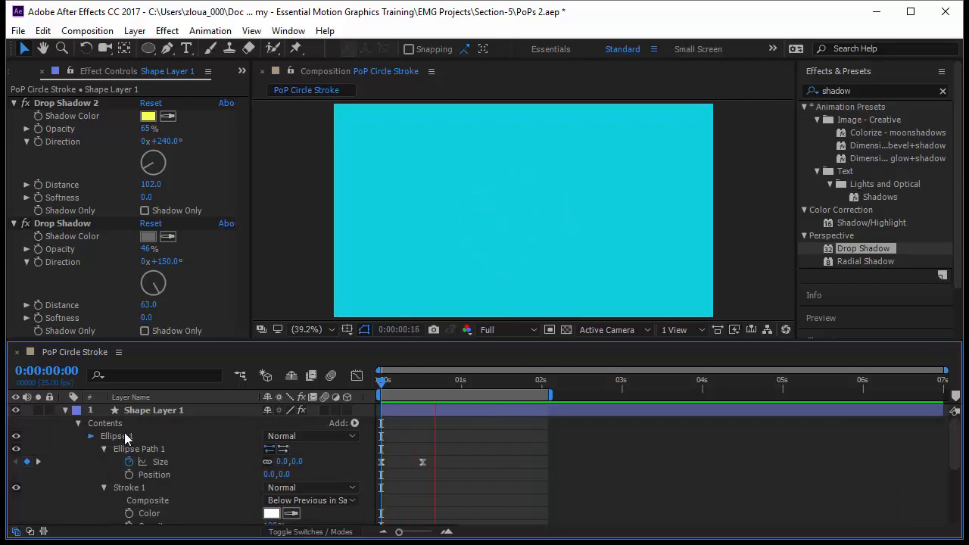
click(124, 436)
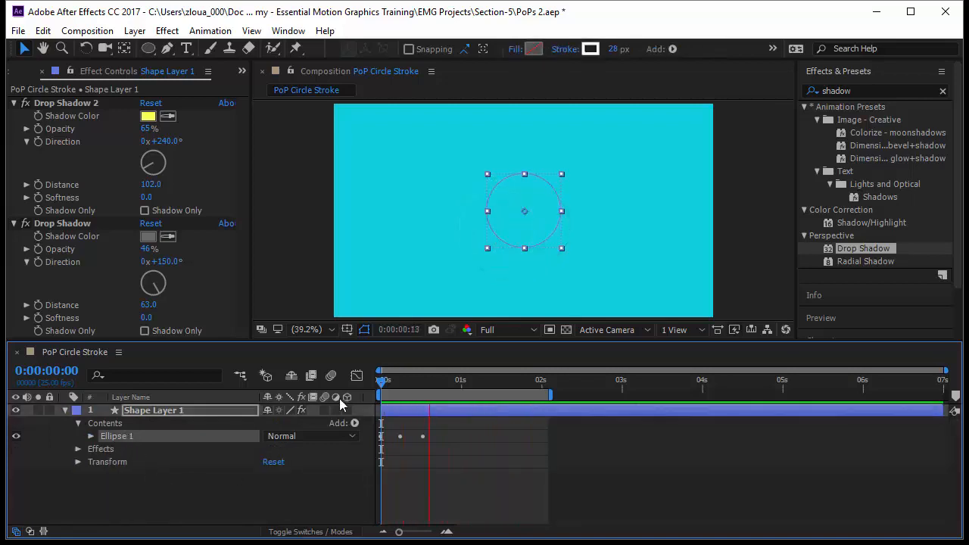
drag(384, 410, 391, 456)
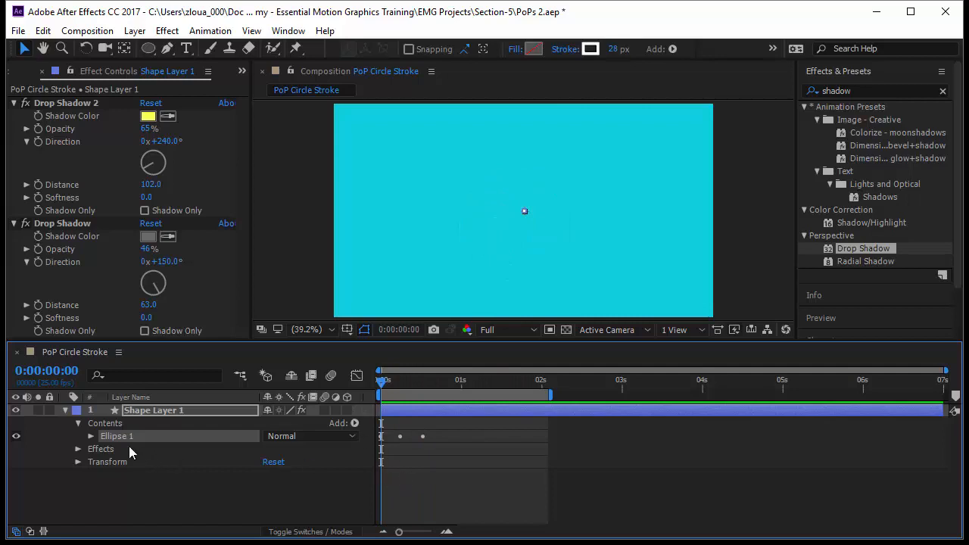
key(ctrl+d)
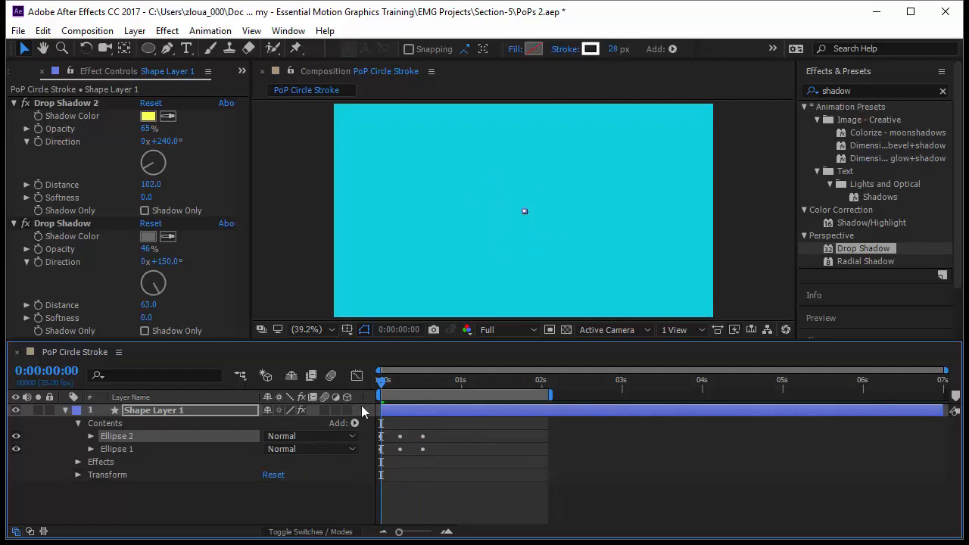
At frame 8, place Ellipse 2 to the upper left of the original circle, and put a duplicate of it to the upper right.
drag(380, 388, 405, 388)
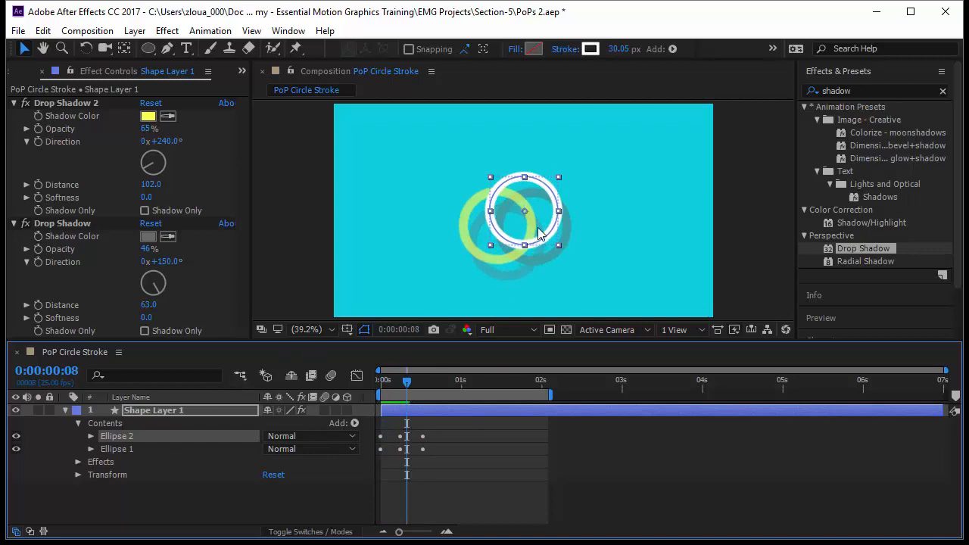
drag(538, 231, 455, 212)
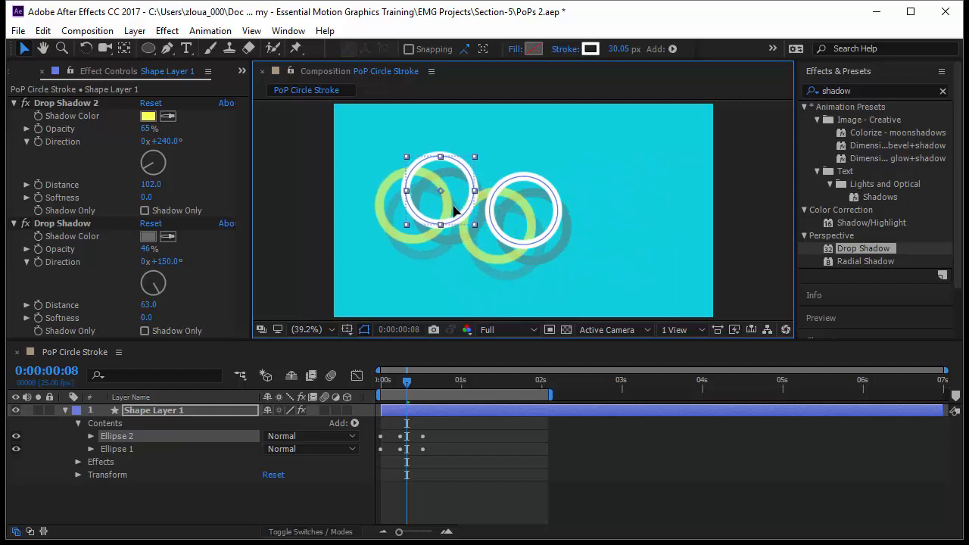
key(ctrl+d)
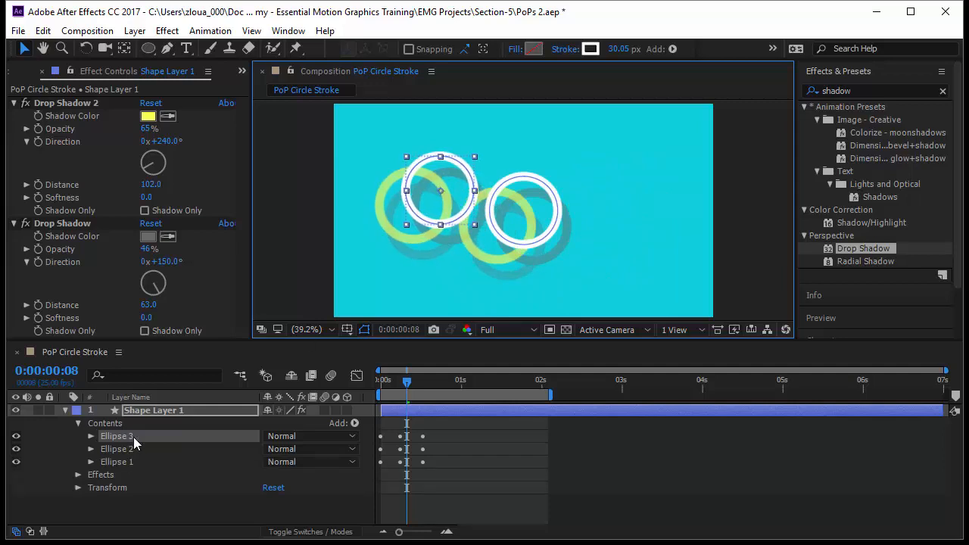
drag(446, 216, 627, 217)
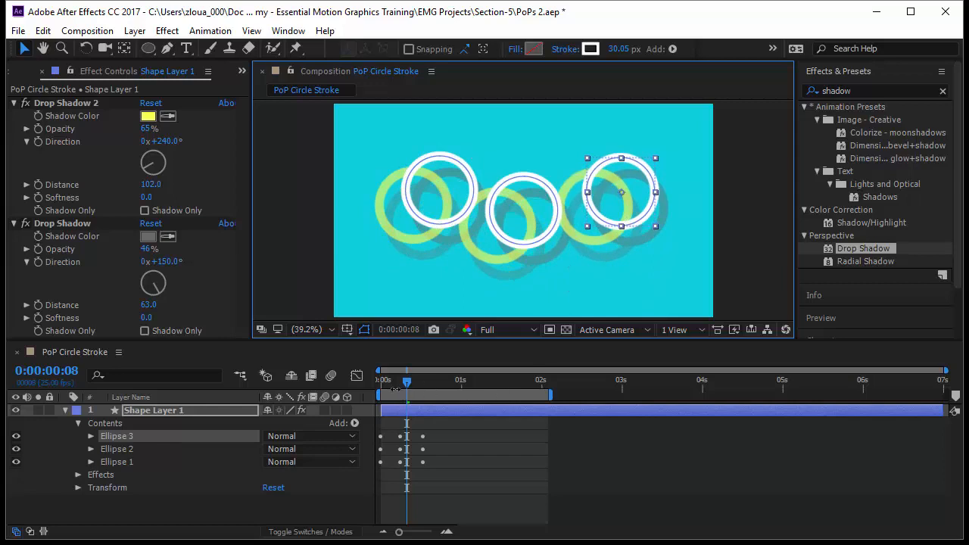
Reveal the layer's keyframes and delay the Size and Stroke Width keyframes of Ellipse 3 by about 5 frames and Ellipse 1 by about 10.
click(144, 437)
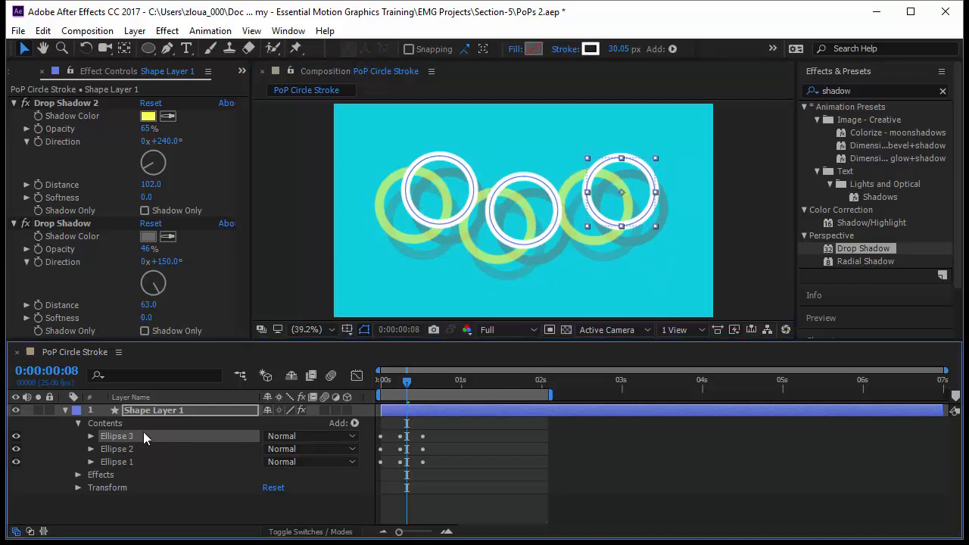
key(u)
click(172, 425)
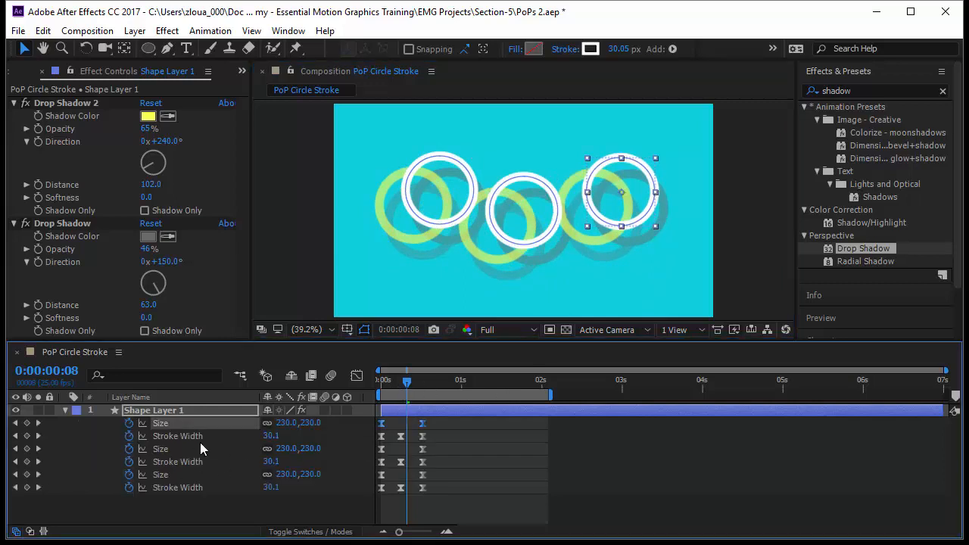
shift+click(197, 437)
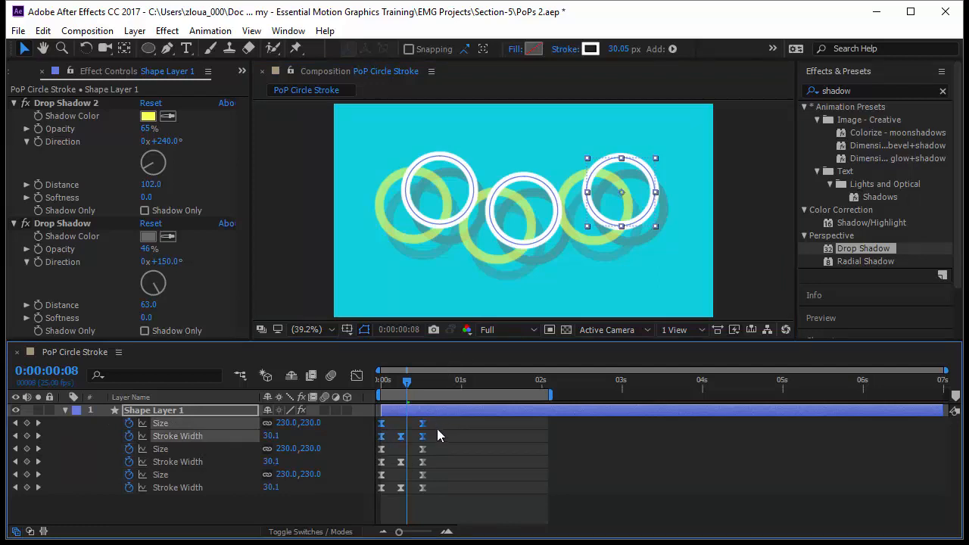
drag(424, 434, 439, 436)
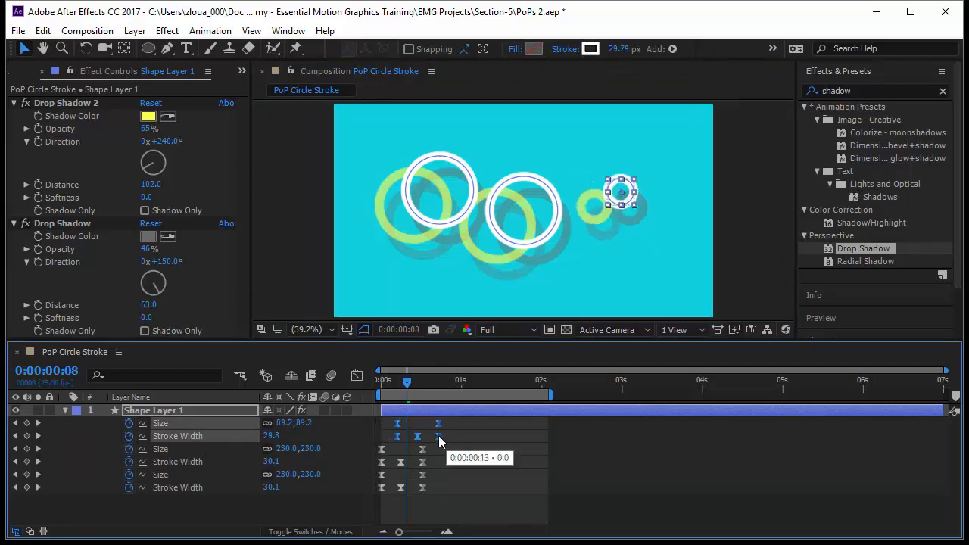
mouse_move(440, 502)
mouse_down()
mouse_move(370, 474)
mouse_move(457, 487)
mouse_up()
Go back to frame 0 and preview the staggered pop of the three circles.
drag(406, 383, 337, 397)
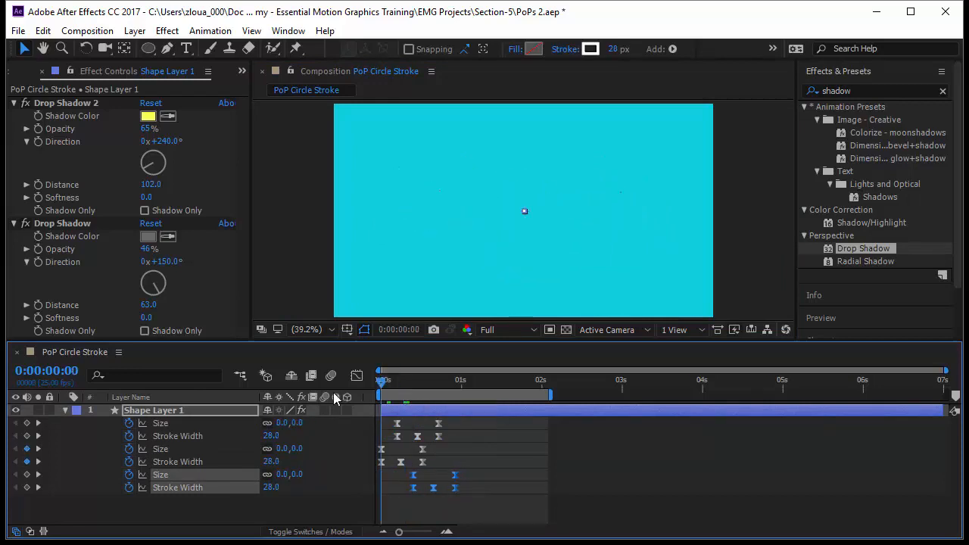
click(428, 510)
key(space)
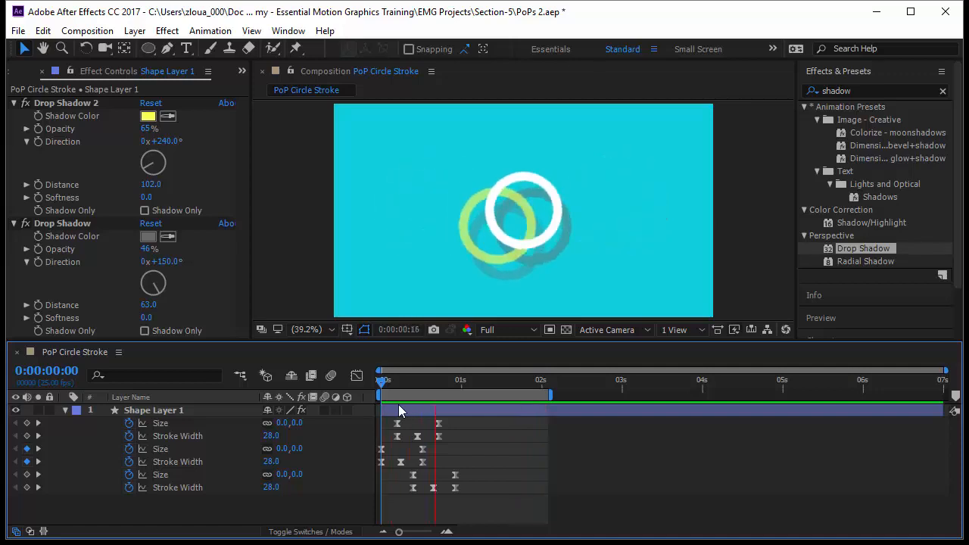
Show the contents of Shape Layer 1 again, duplicate Ellipse 3 and collapse the properties of Ellipse 3.
click(65, 409)
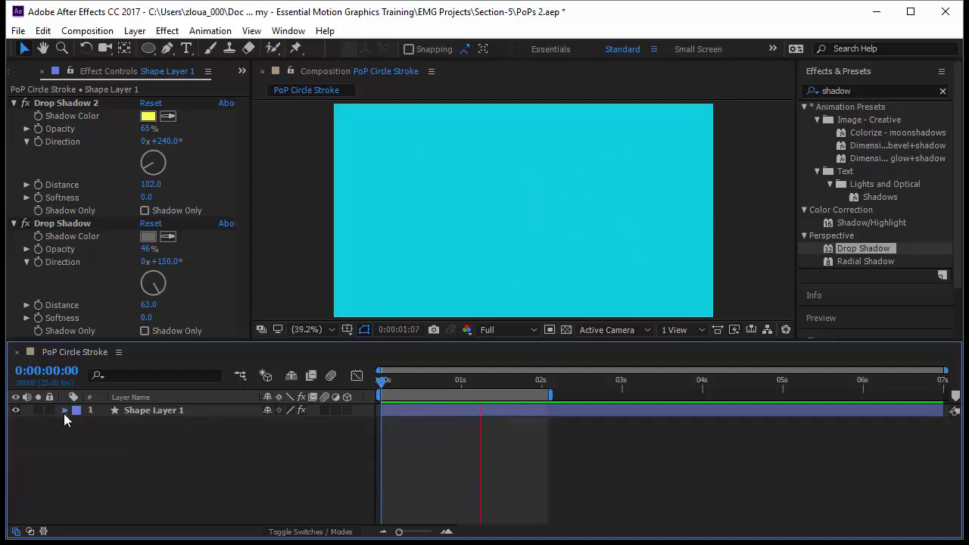
click(65, 409)
click(122, 437)
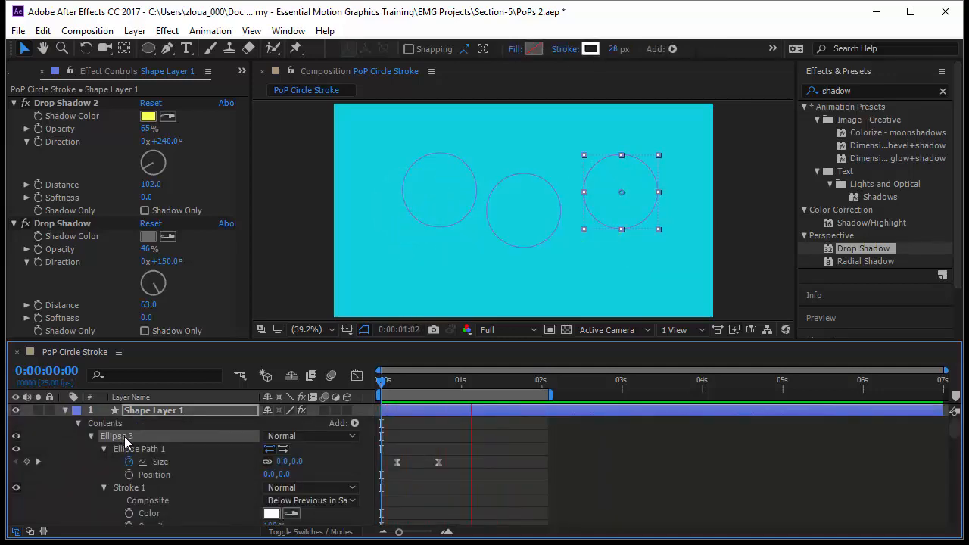
key(ctrl+d)
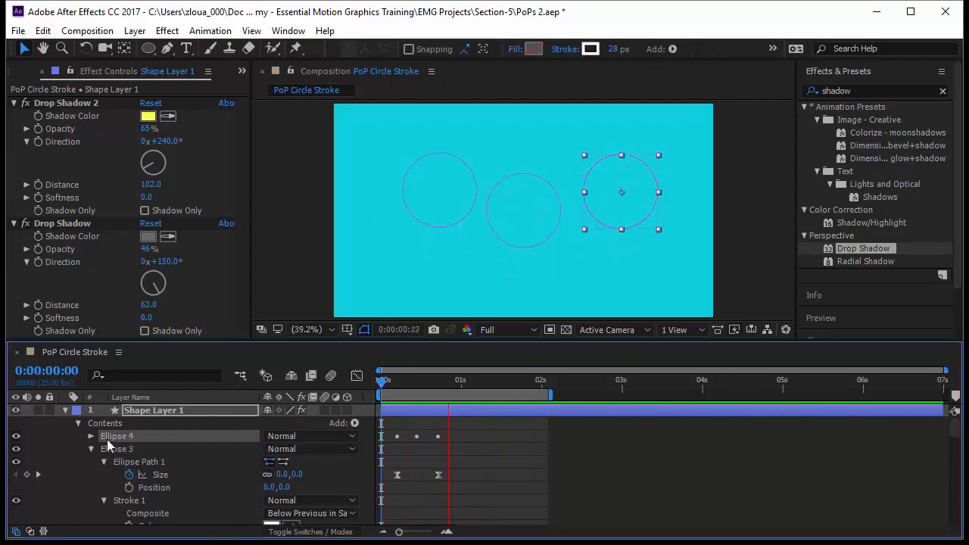
click(91, 449)
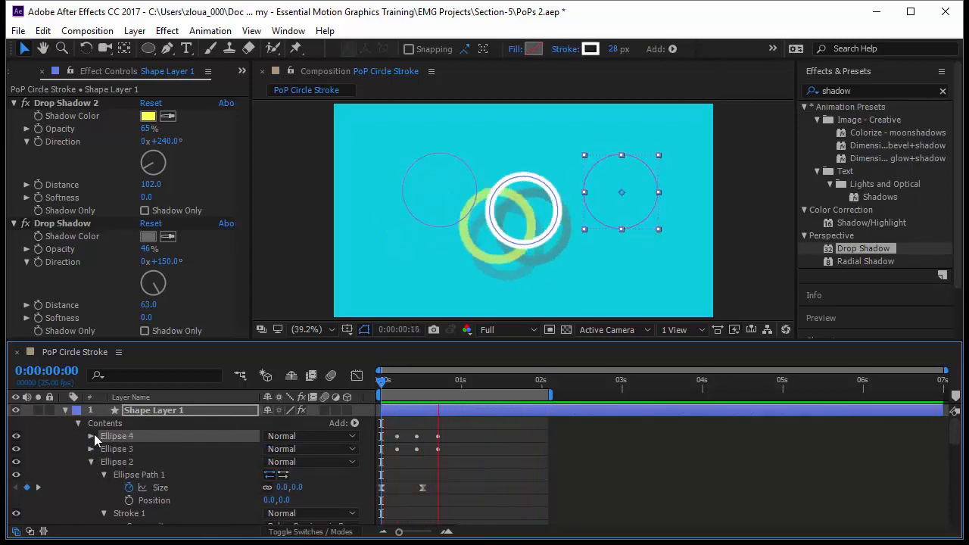
Reveal the layer's keyframes and delay the Size and Stroke Width keyframes of Ellipse 4 by about 7 frames.
key(u)
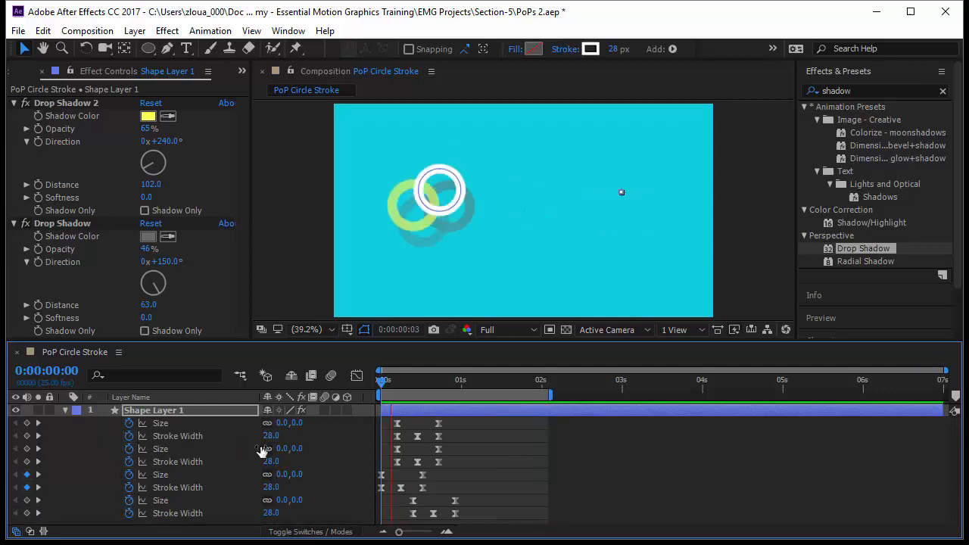
click(181, 425)
drag(439, 431, 462, 429)
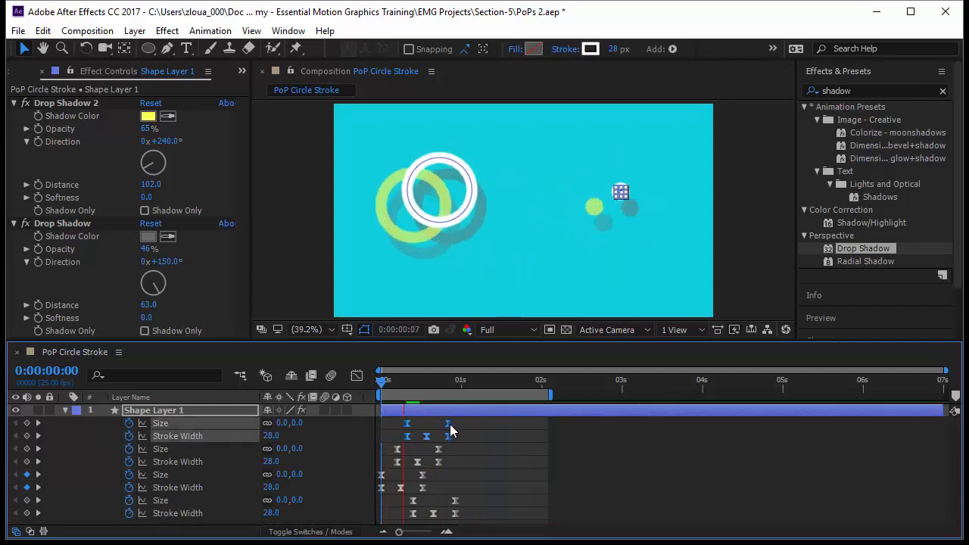
At frame 16, move Ellipse 4 to the lower left of the original circle and preview the animation from frame 0.
key(space)
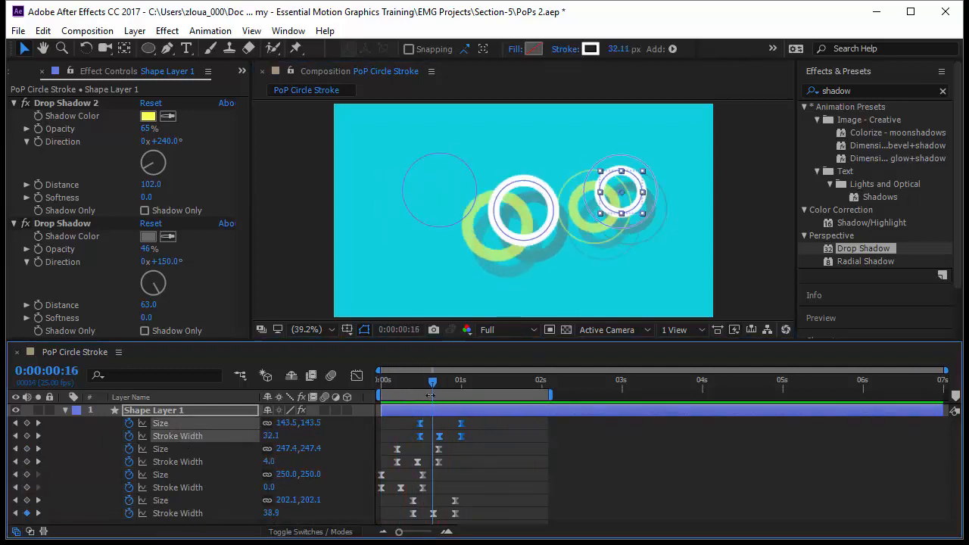
drag(613, 216, 429, 272)
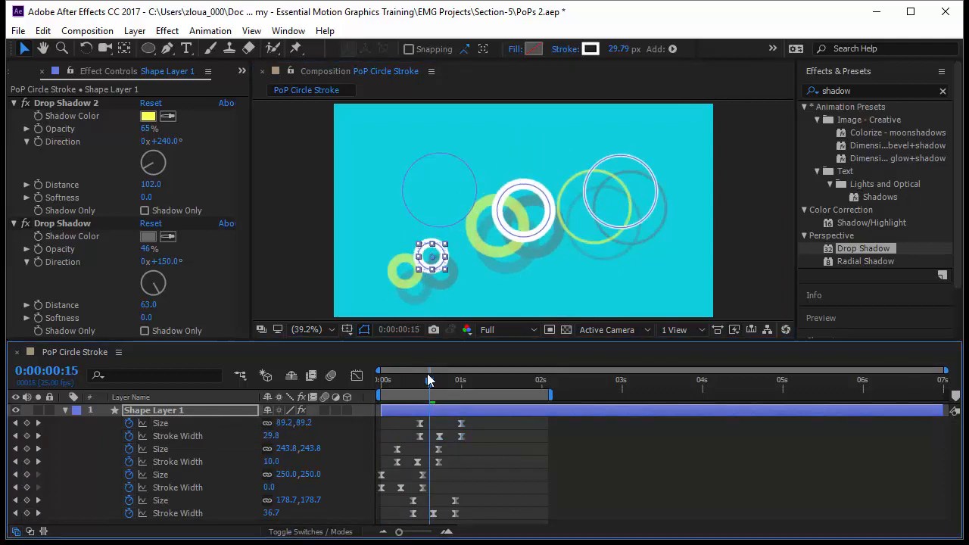
key(Home)
click(493, 466)
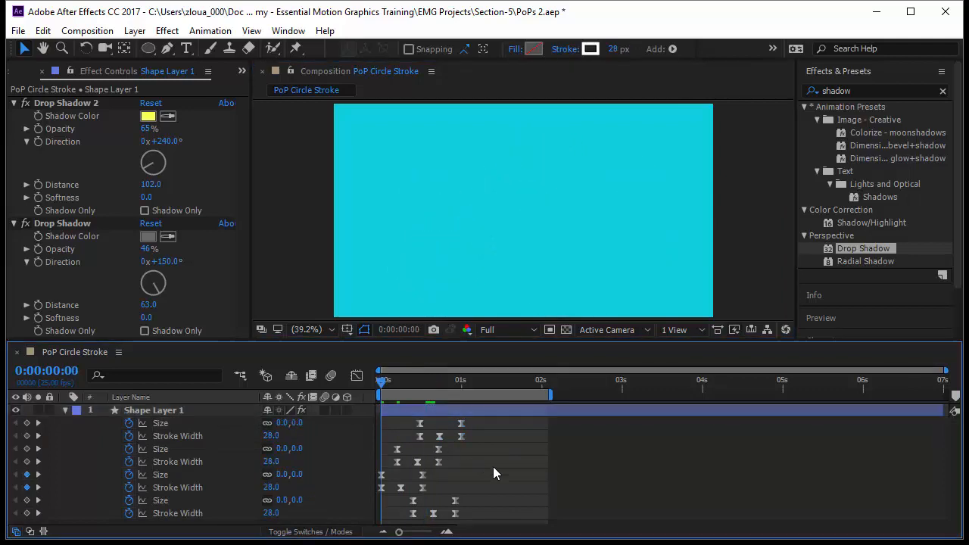
key(space)
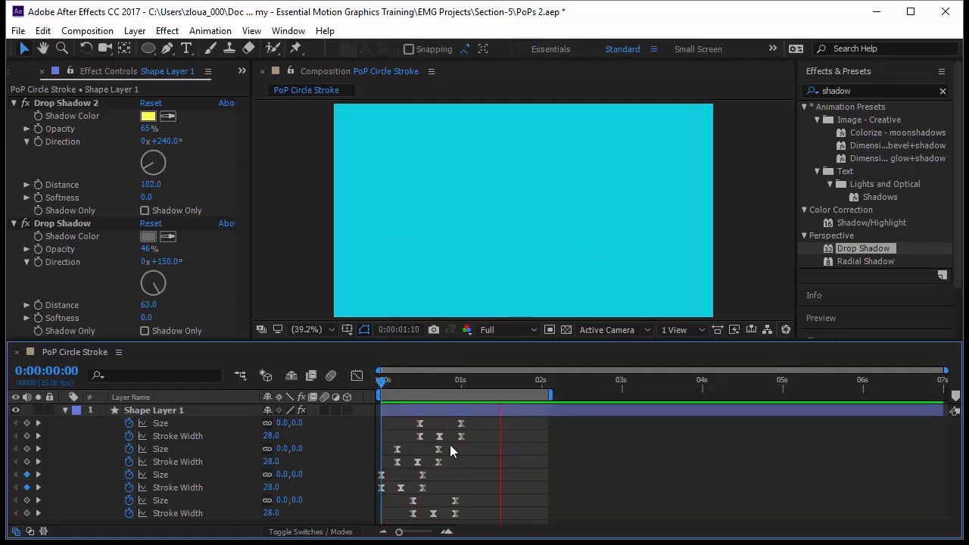
Delay the Size and Stroke Width keyframes of Ellipse 4 by about 8 more frames and play the preview.
drag(378, 383, 416, 389)
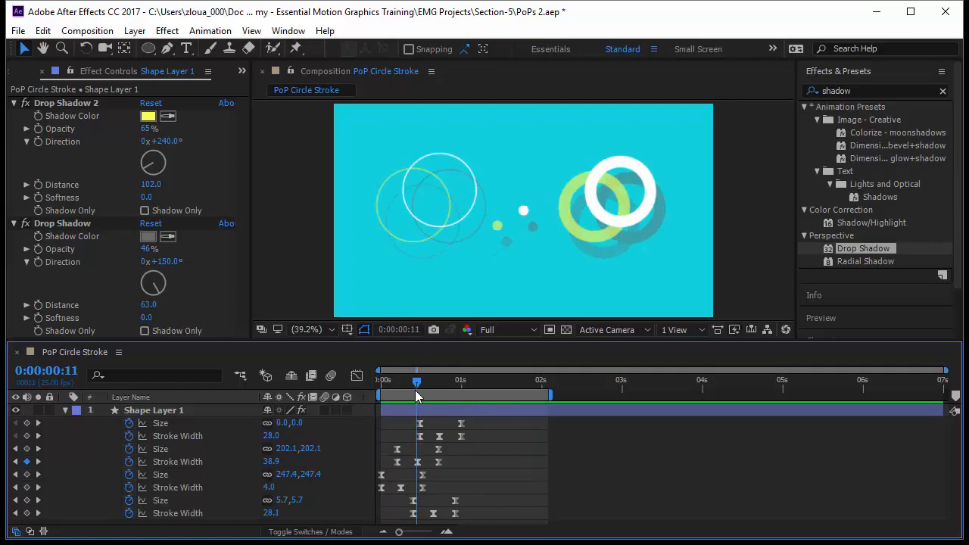
mouse_move(485, 424)
mouse_down()
mouse_move(440, 438)
mouse_move(493, 444)
mouse_up()
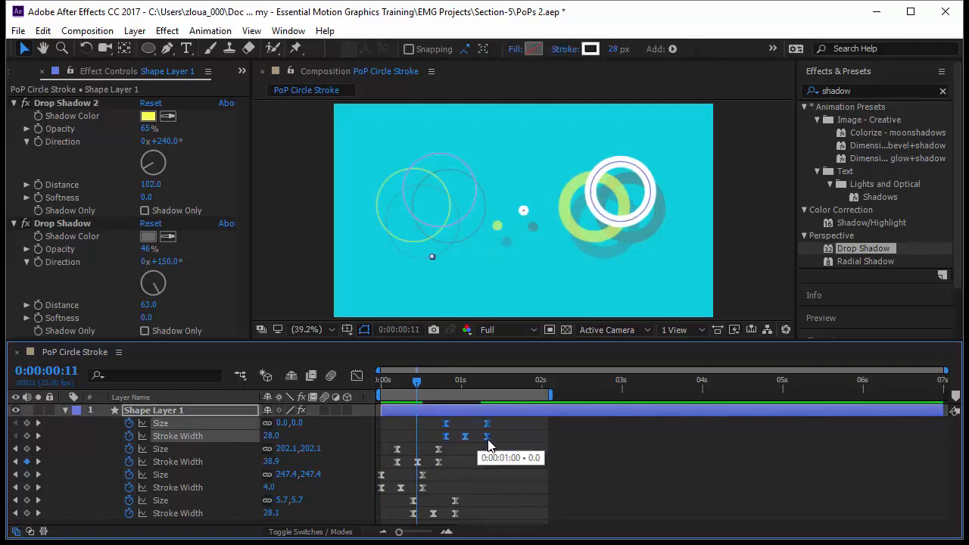
click(515, 486)
key(space)
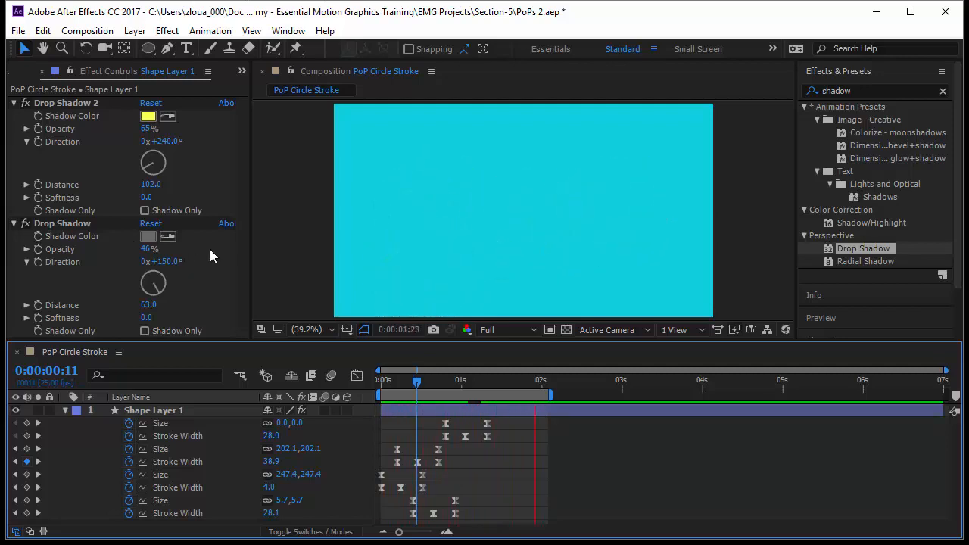
Show the contents of Shape Layer 1 again, collapse the properties of Ellipse 4 and select that ellipse.
click(66, 409)
click(66, 410)
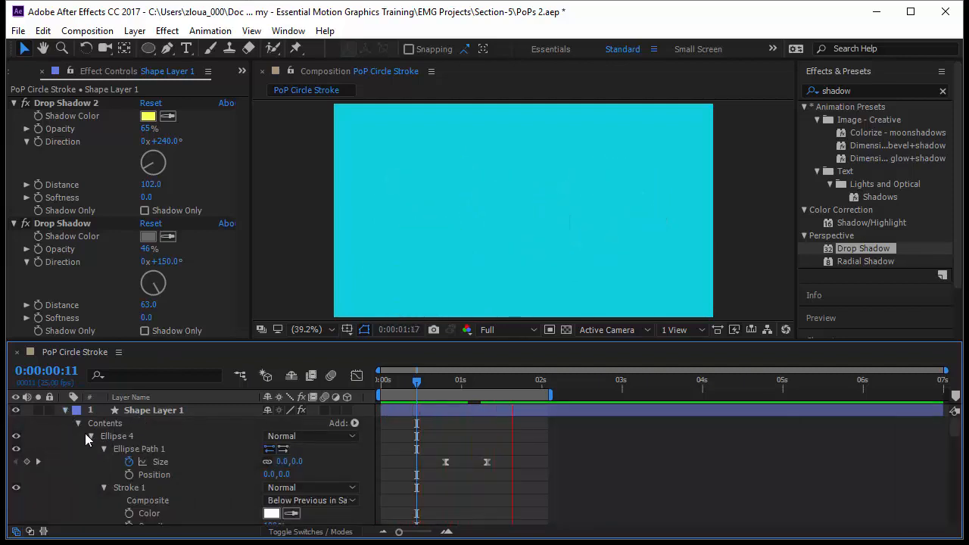
click(90, 437)
click(116, 438)
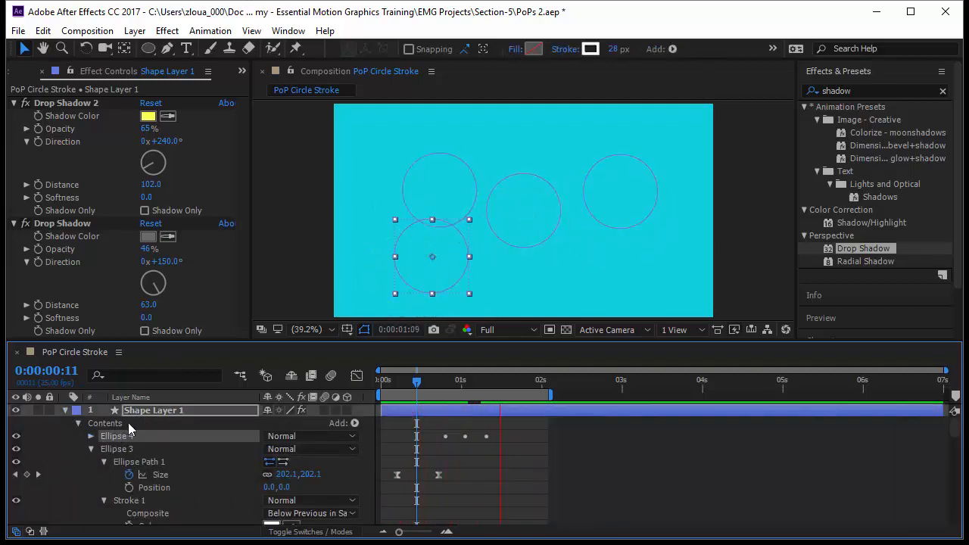